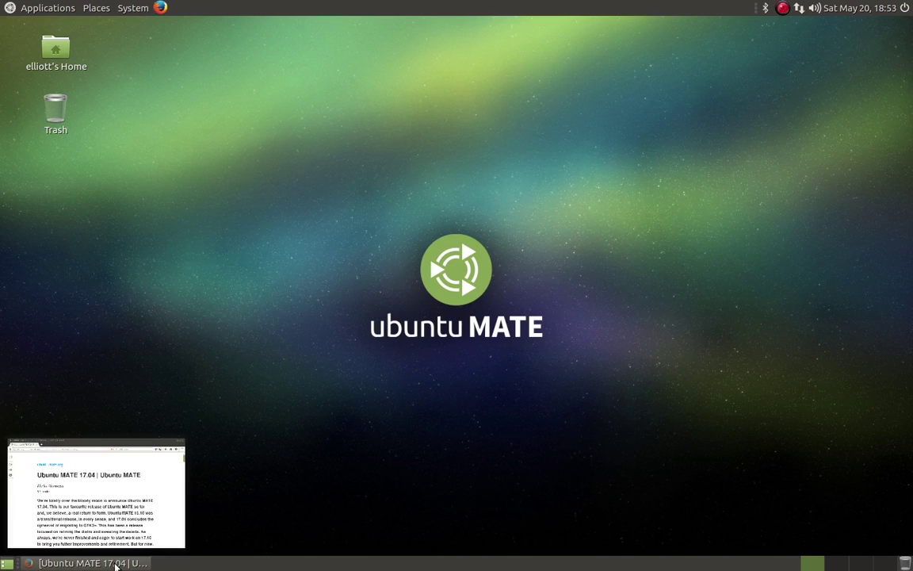
- Restore the Firefox window, read the What's New list in the Ubuntu MATE 17.04 release announcement, and close the browser
{"action": "left_click", "coordinate": [115, 564]}
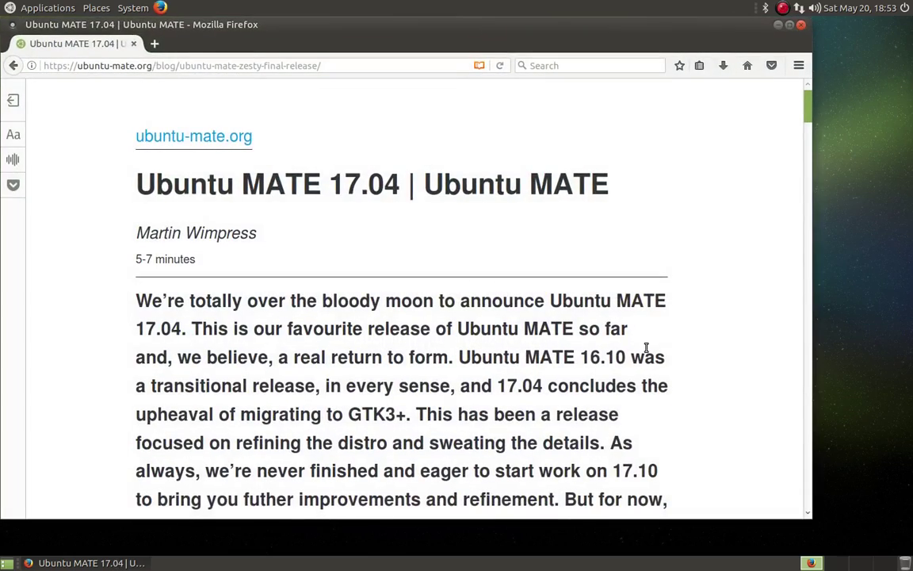
{"action": "scroll", "coordinate": [646, 347], "scroll_direction": "down", "scroll_amount": 10}
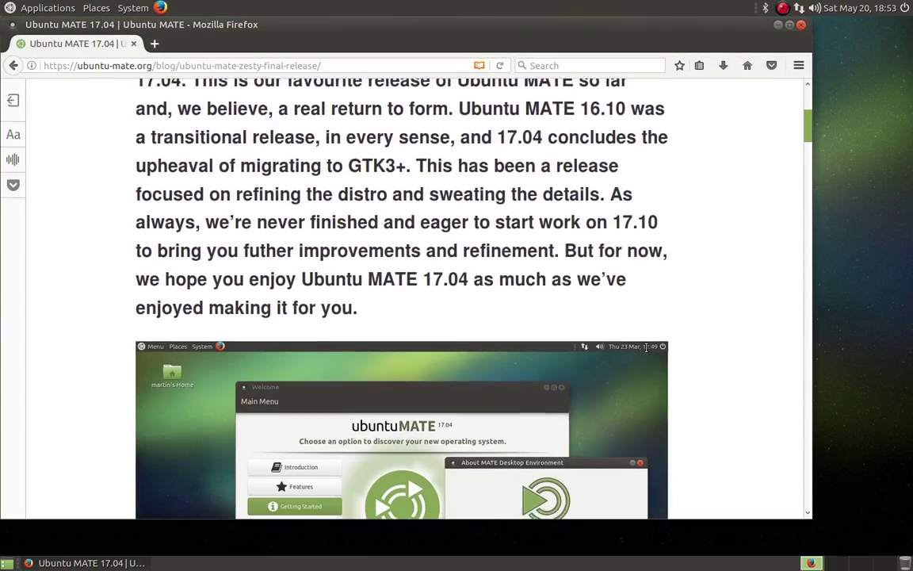
{"action": "scroll", "coordinate": [646, 349], "scroll_direction": "down", "scroll_amount": 4}
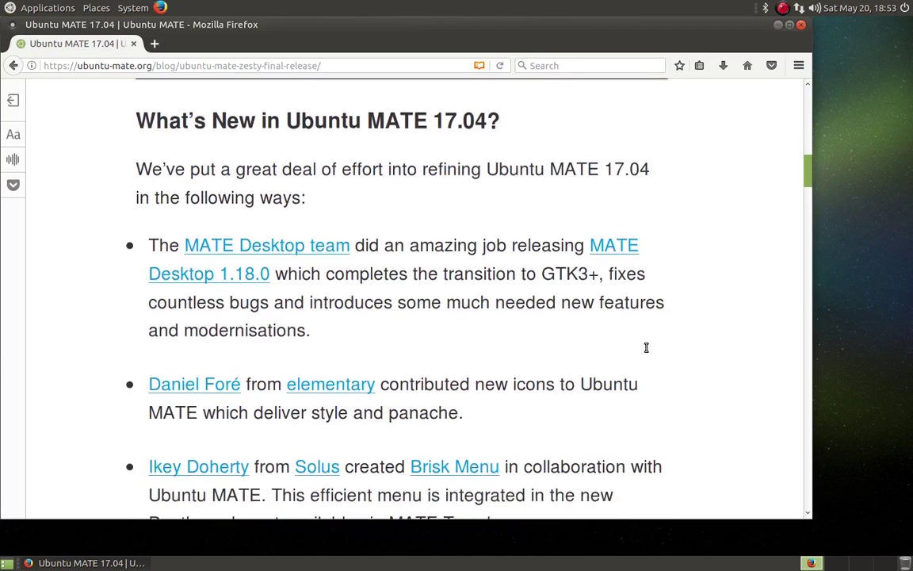
{"action": "scroll", "coordinate": [645, 351], "scroll_direction": "down", "scroll_amount": 1}
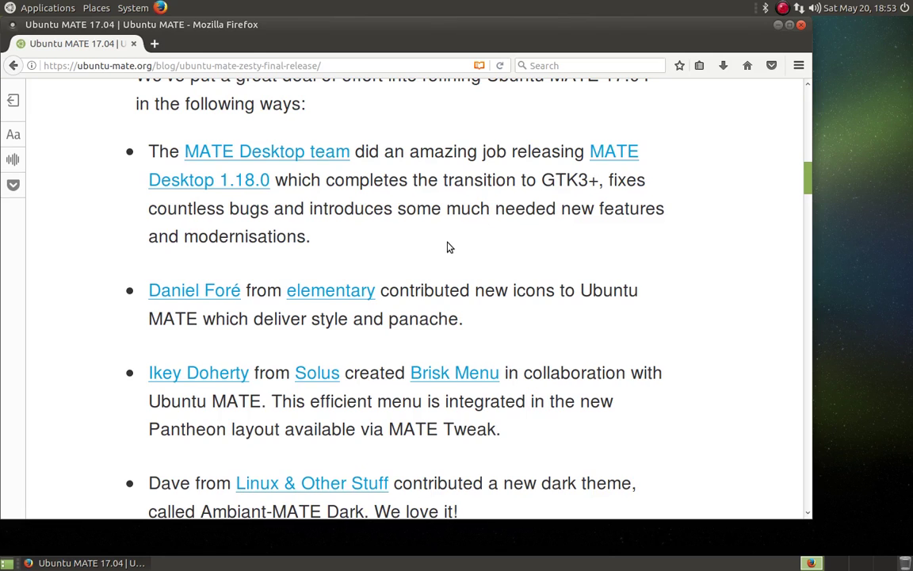
{"action": "scroll", "coordinate": [447, 247], "scroll_direction": "down", "scroll_amount": 4}
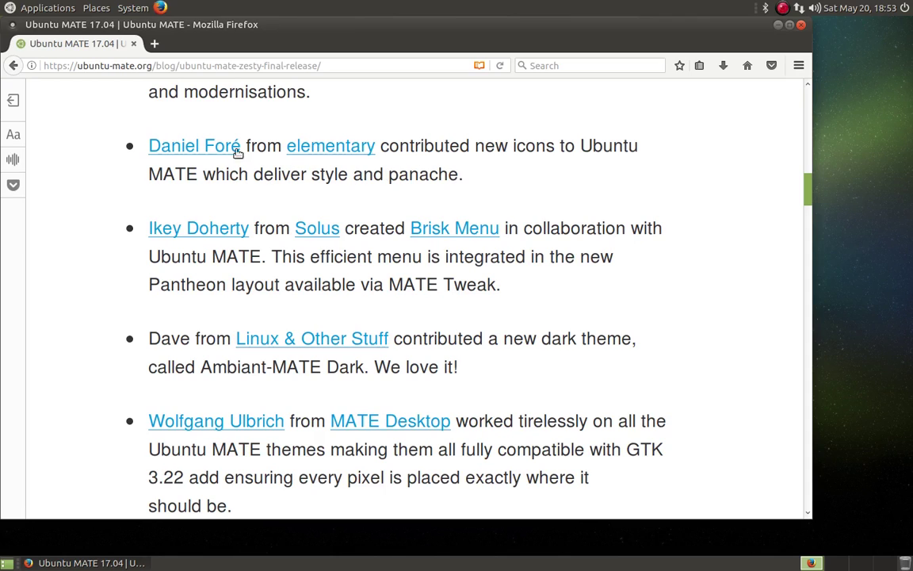
{"action": "scroll", "coordinate": [352, 310], "scroll_direction": "down", "scroll_amount": 1}
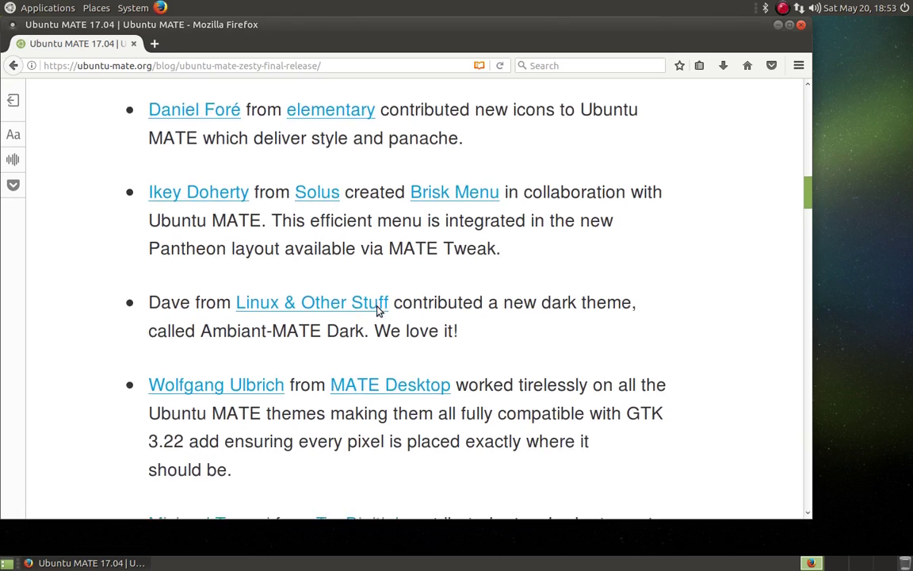
{"action": "scroll", "coordinate": [378, 309], "scroll_direction": "down", "scroll_amount": 2}
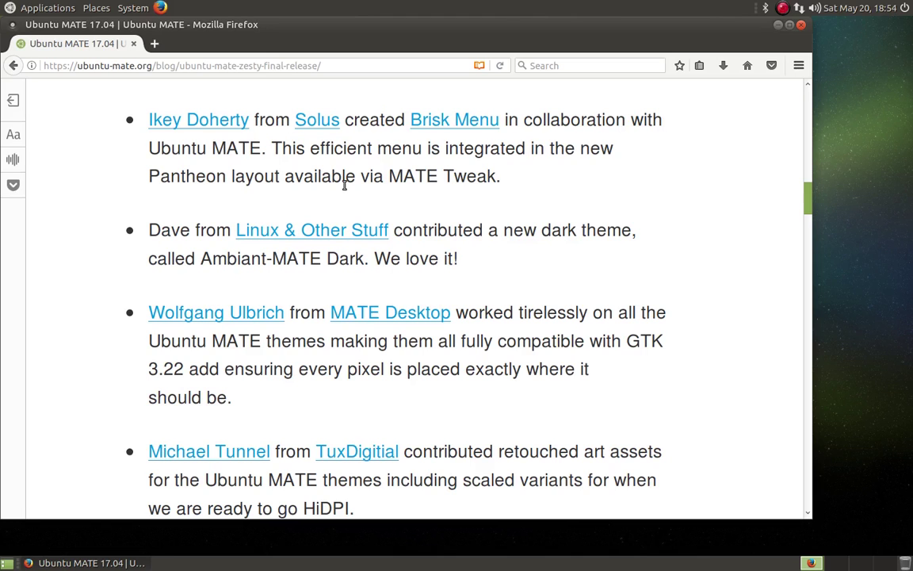
{"action": "scroll", "coordinate": [344, 185], "scroll_direction": "down", "scroll_amount": 3}
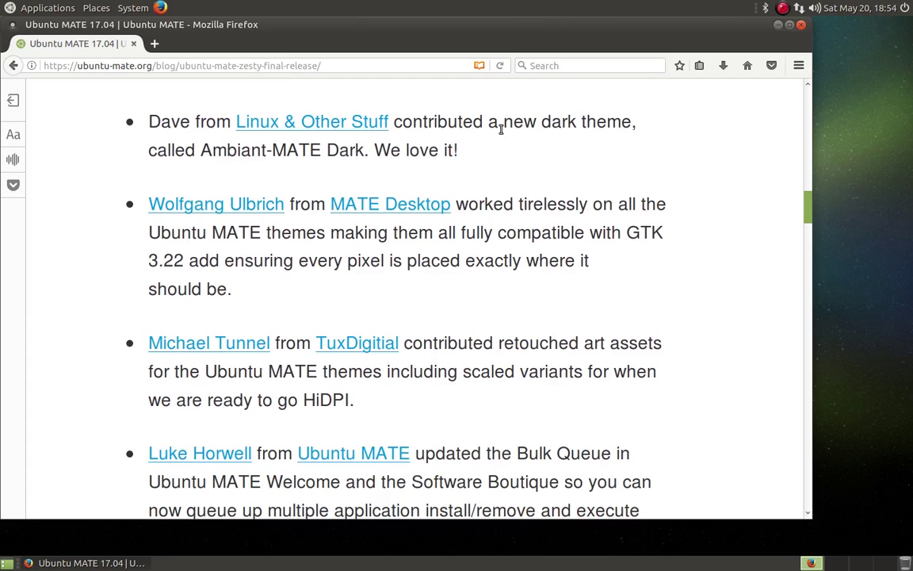
{"action": "scroll", "coordinate": [343, 237], "scroll_direction": "down", "scroll_amount": 2}
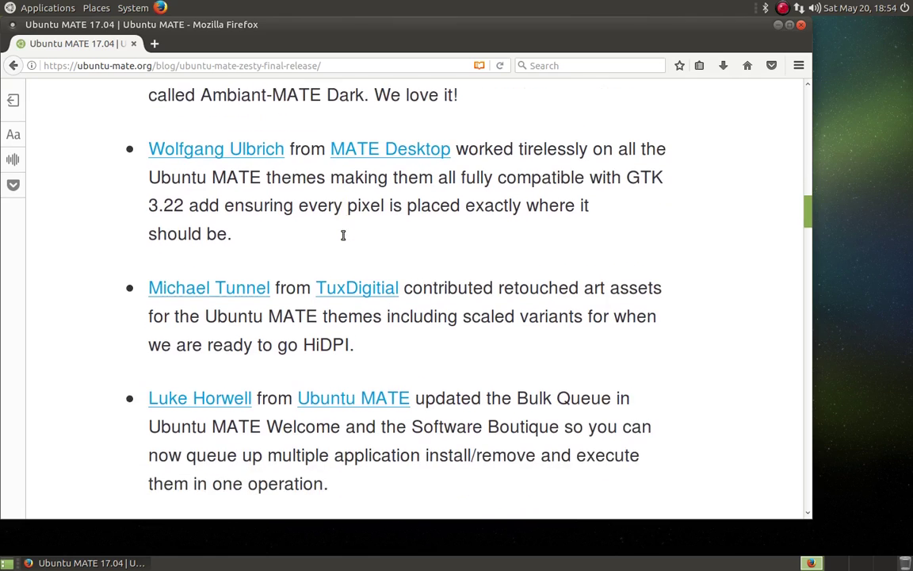
{"action": "scroll", "coordinate": [344, 239], "scroll_direction": "down", "scroll_amount": 2}
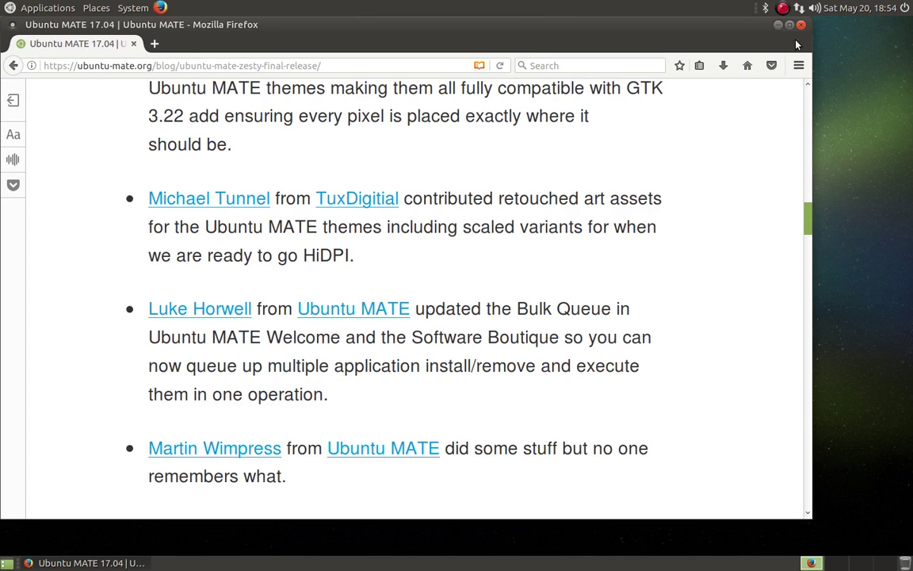
{"action": "key", "text": "ctrl+q"}
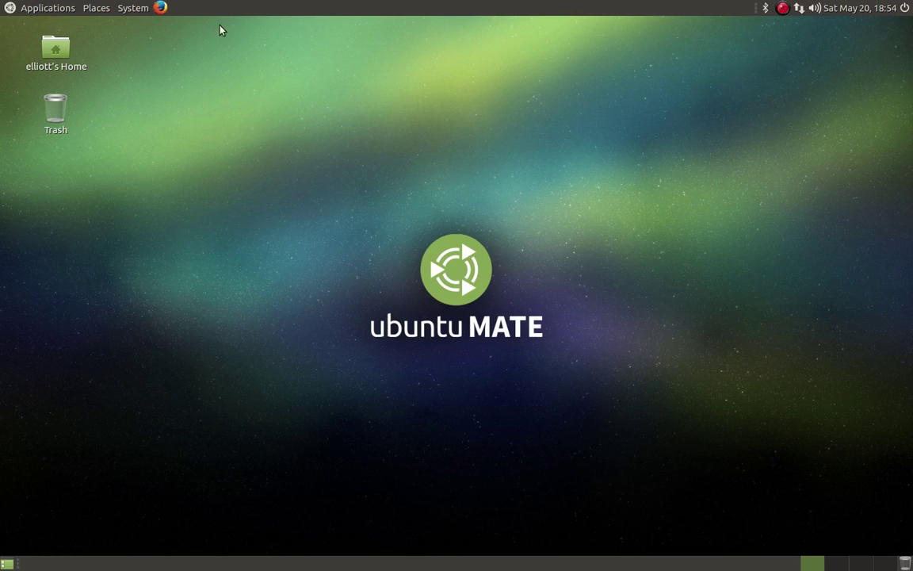
- Launch Ubuntu MATE Welcome and open its Software Boutique
{"action": "left_click", "coordinate": [136, 9]}
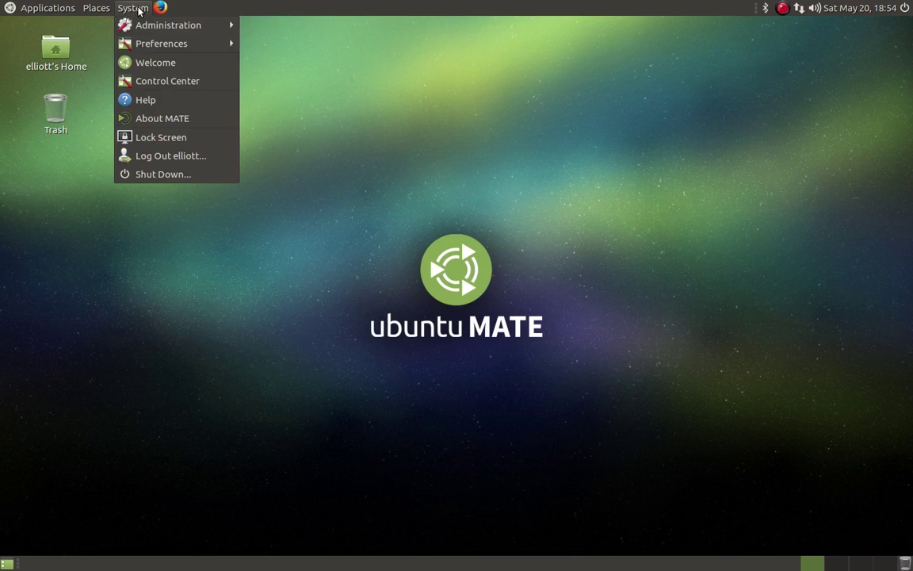
{"action": "left_click", "coordinate": [187, 70]}
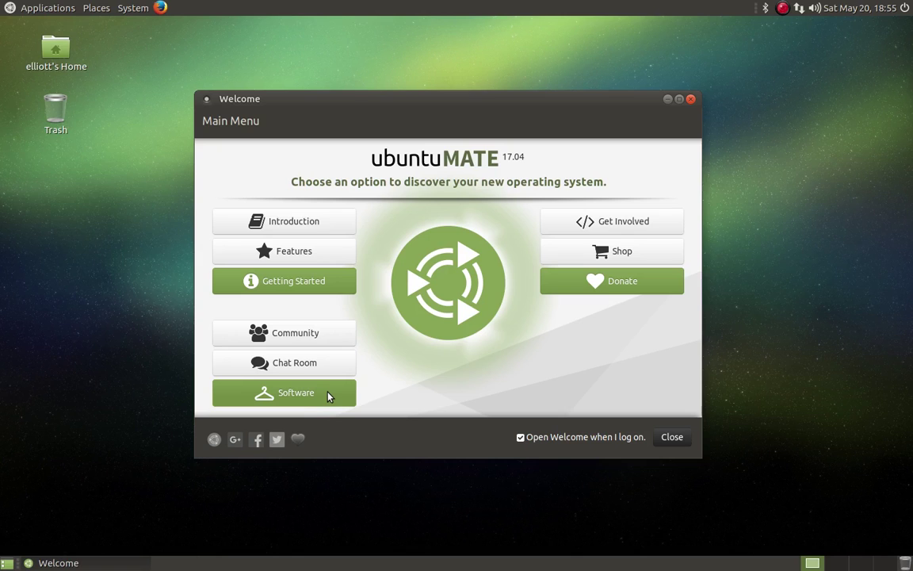
{"action": "left_click", "coordinate": [329, 396]}
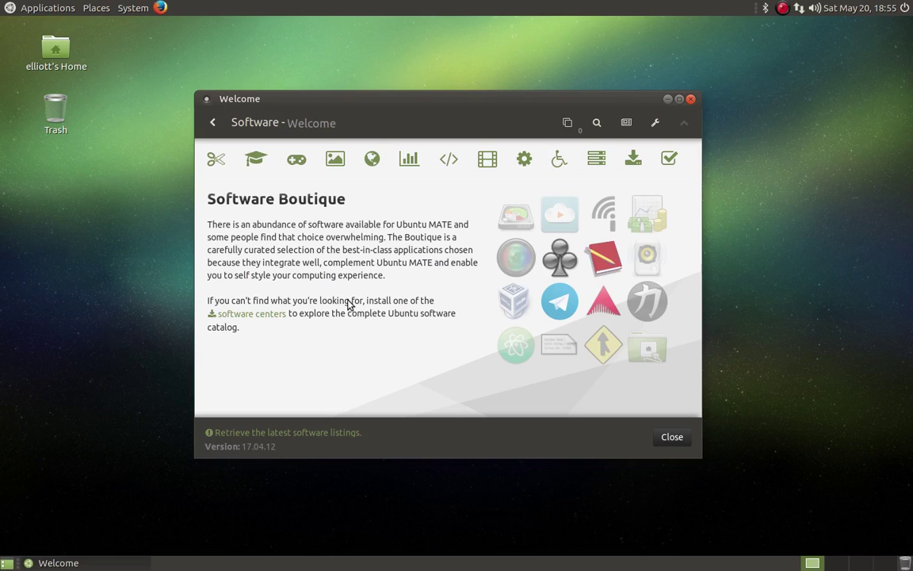
- Browse the applications offered in the Education and Internet categories of the Software Boutique
{"action": "left_click", "coordinate": [251, 162]}
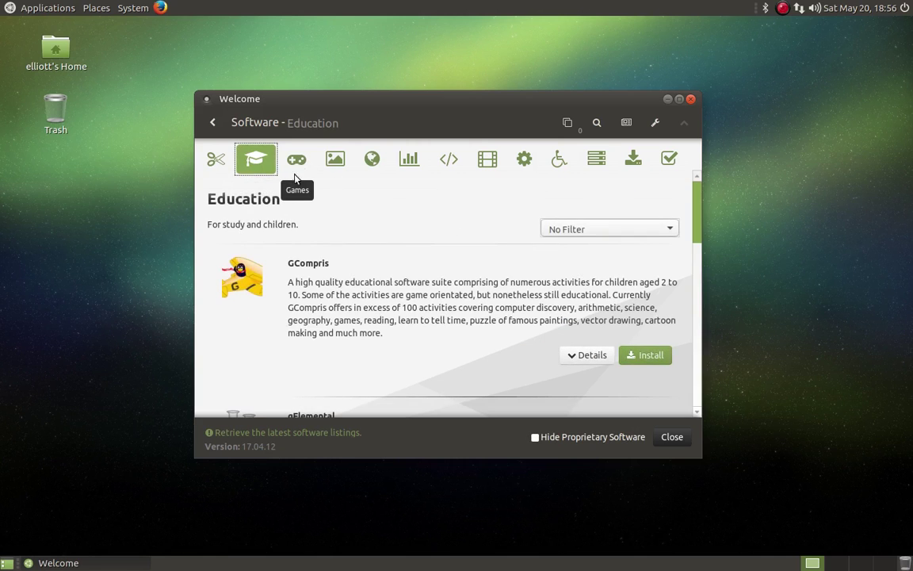
{"action": "scroll", "coordinate": [358, 333], "scroll_direction": "down", "scroll_amount": 5}
{"action": "scroll", "coordinate": [358, 334], "scroll_direction": "down", "scroll_amount": 3}
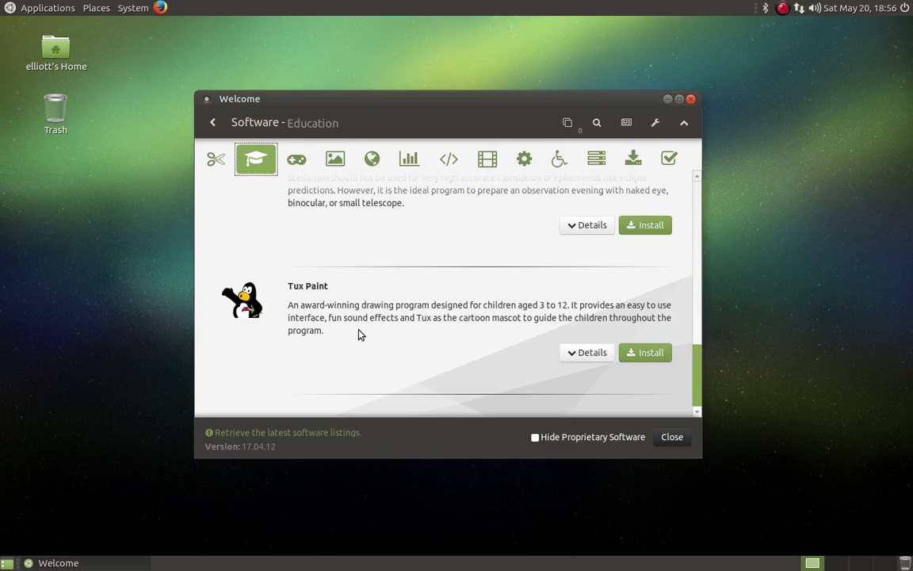
{"action": "scroll", "coordinate": [358, 334], "scroll_direction": "up", "scroll_amount": 10}
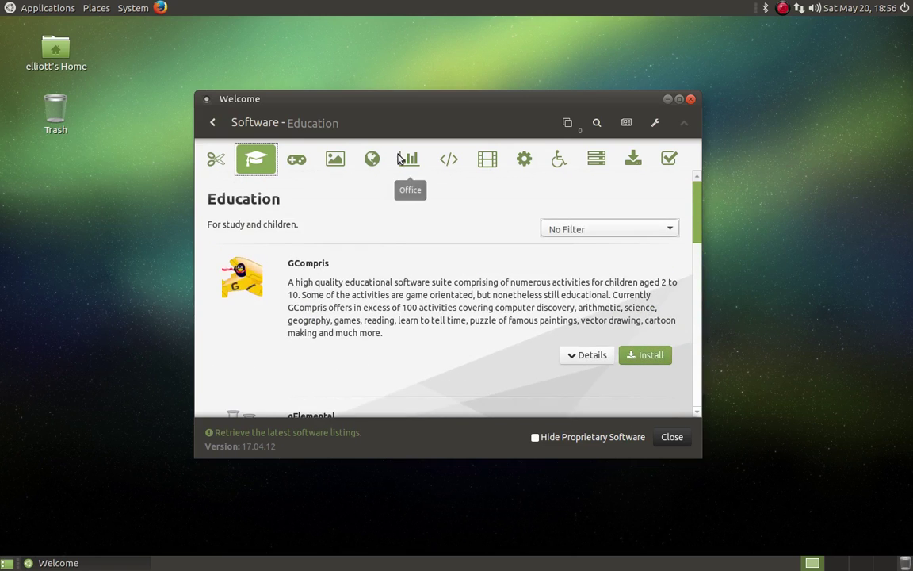
{"action": "left_click", "coordinate": [372, 159]}
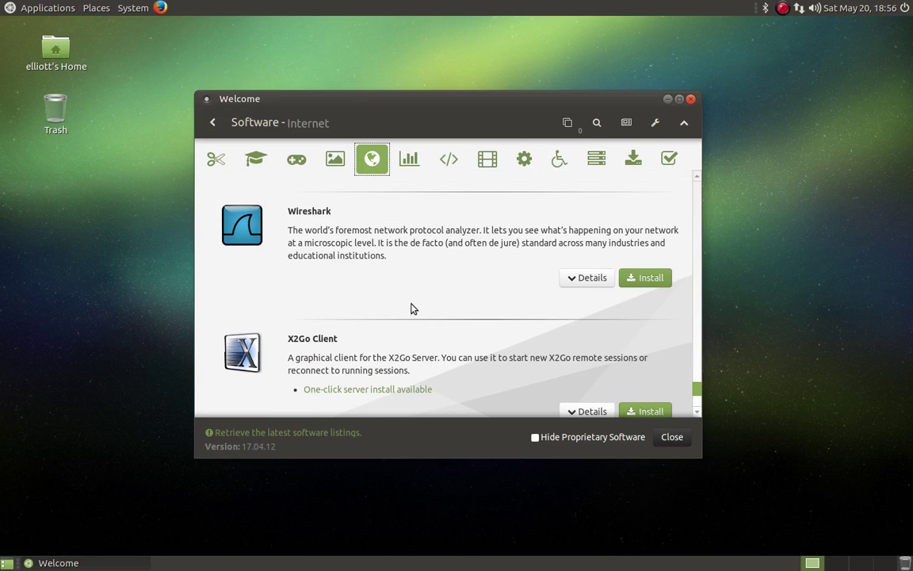
{"action": "scroll", "coordinate": [411, 308], "scroll_direction": "up", "scroll_amount": 10}
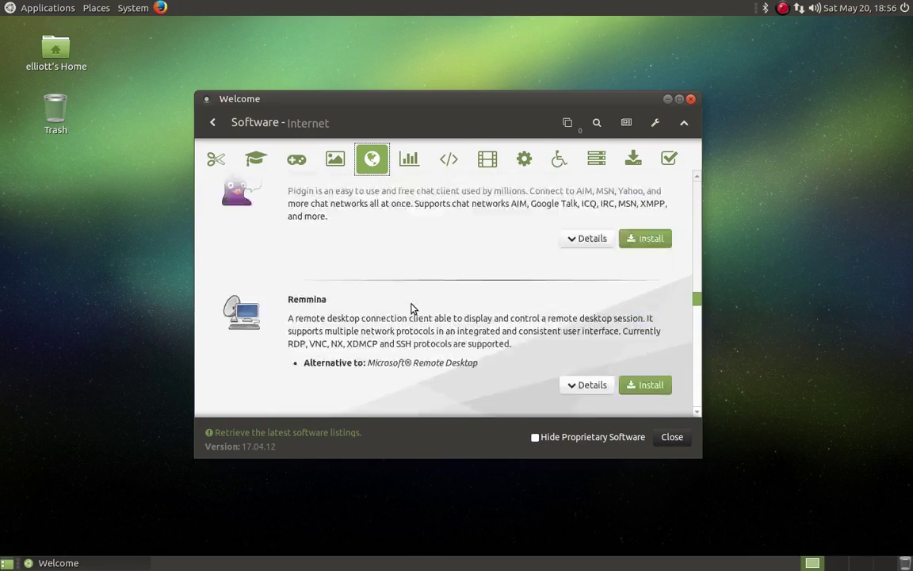
{"action": "scroll", "coordinate": [411, 308], "scroll_direction": "up", "scroll_amount": 12}
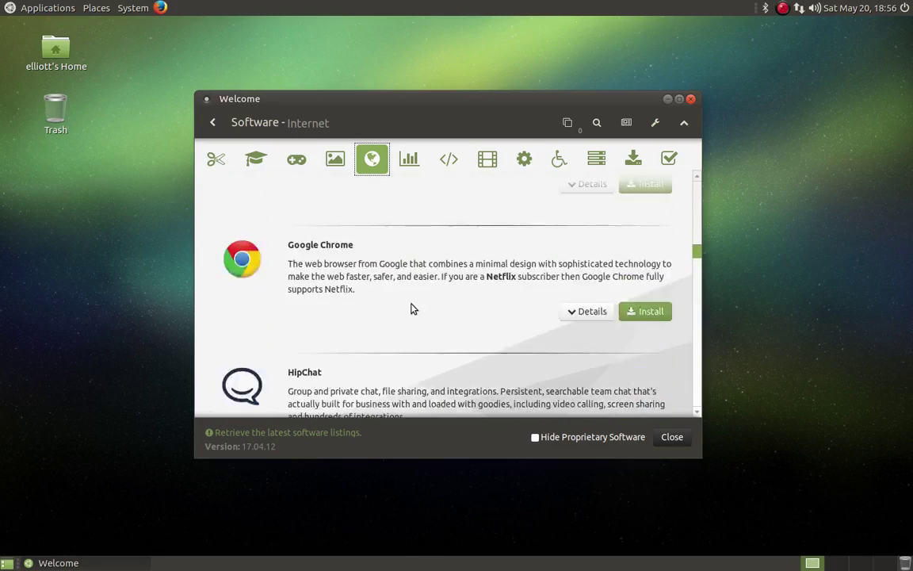
{"action": "scroll", "coordinate": [411, 309], "scroll_direction": "up", "scroll_amount": 10}
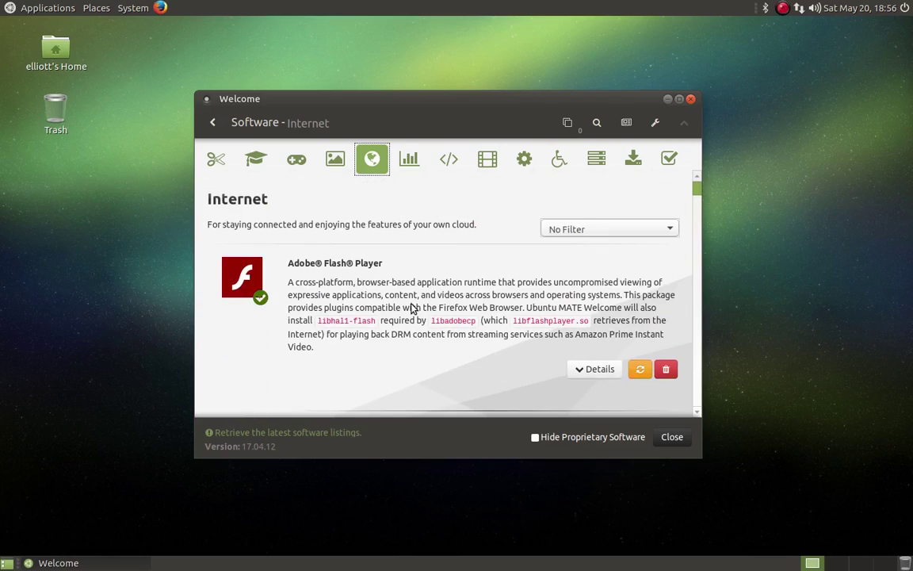
- Look through the applications offered in the Office and Programming categories
{"action": "left_click", "coordinate": [409, 161]}
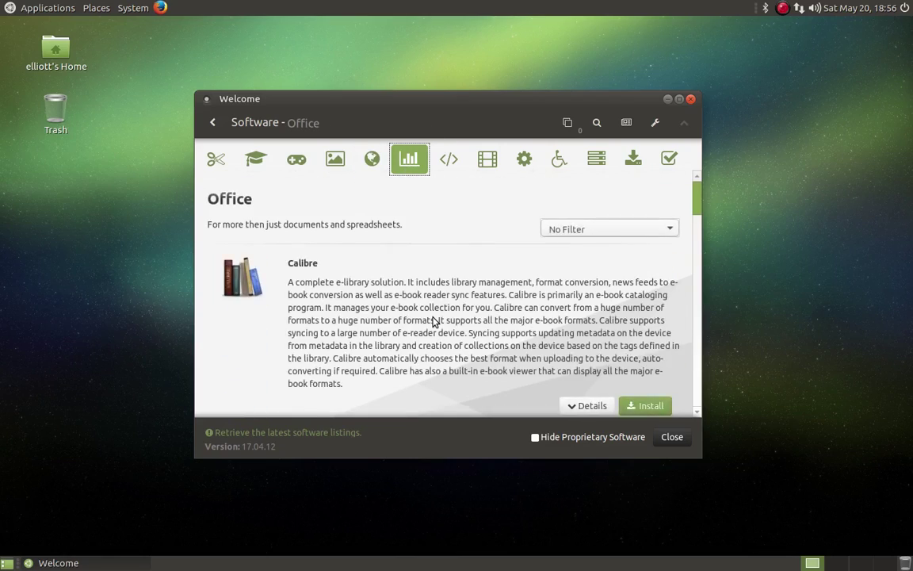
{"action": "scroll", "coordinate": [434, 321], "scroll_direction": "down", "scroll_amount": 20}
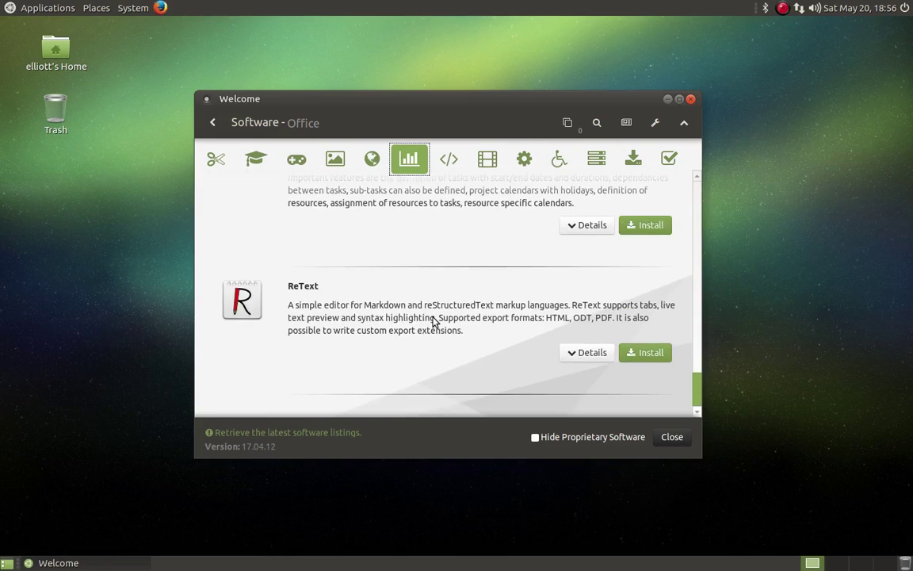
{"action": "scroll", "coordinate": [433, 321], "scroll_direction": "up", "scroll_amount": 20}
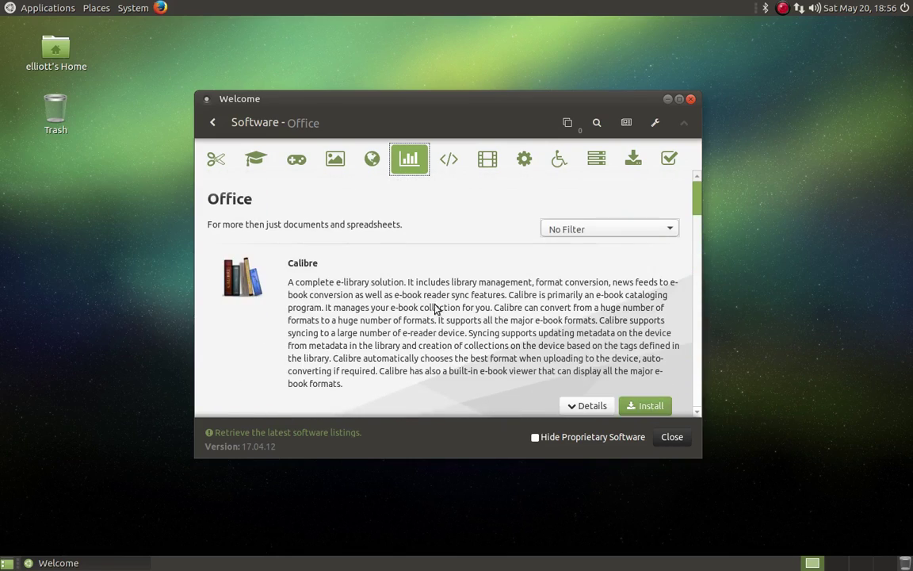
{"action": "left_click", "coordinate": [449, 159]}
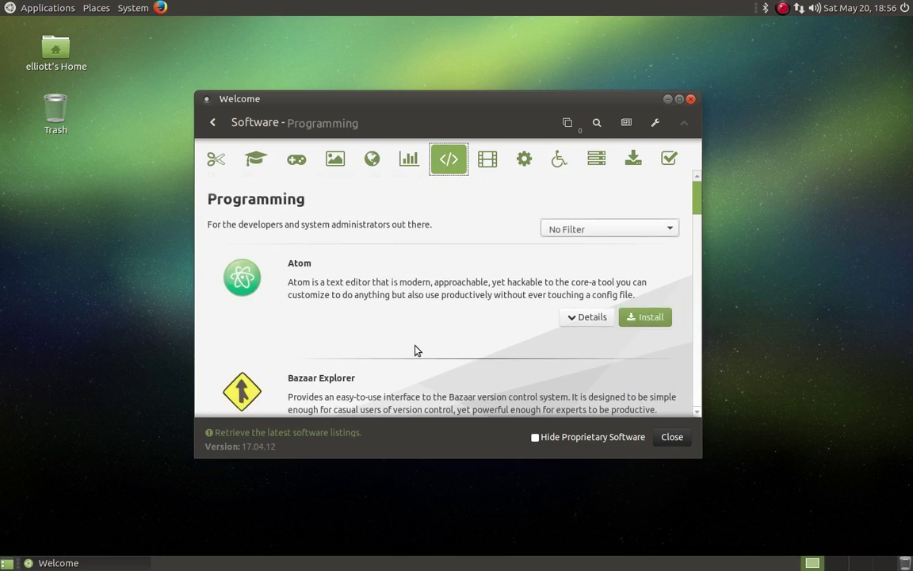
{"action": "scroll", "coordinate": [416, 350], "scroll_direction": "down", "scroll_amount": 15}
{"action": "scroll", "coordinate": [416, 350], "scroll_direction": "up", "scroll_amount": 8}
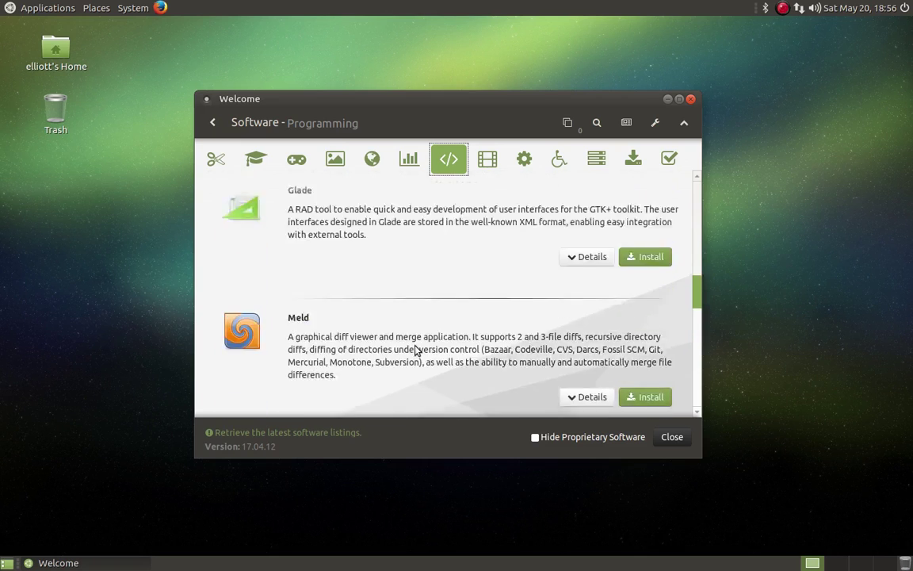
{"action": "scroll", "coordinate": [416, 350], "scroll_direction": "up", "scroll_amount": 8}
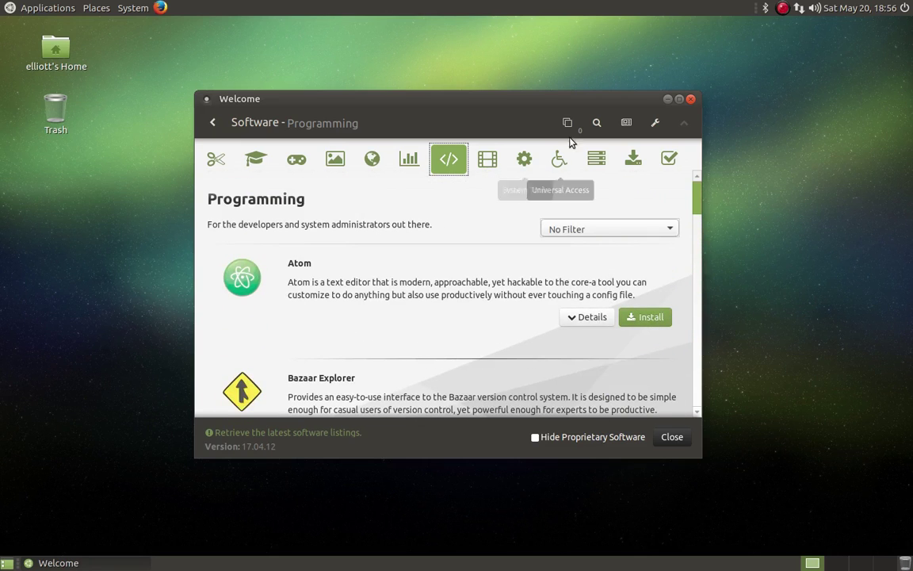
- View the Boutique's application search page and return to the Office category
{"action": "left_click", "coordinate": [598, 126]}
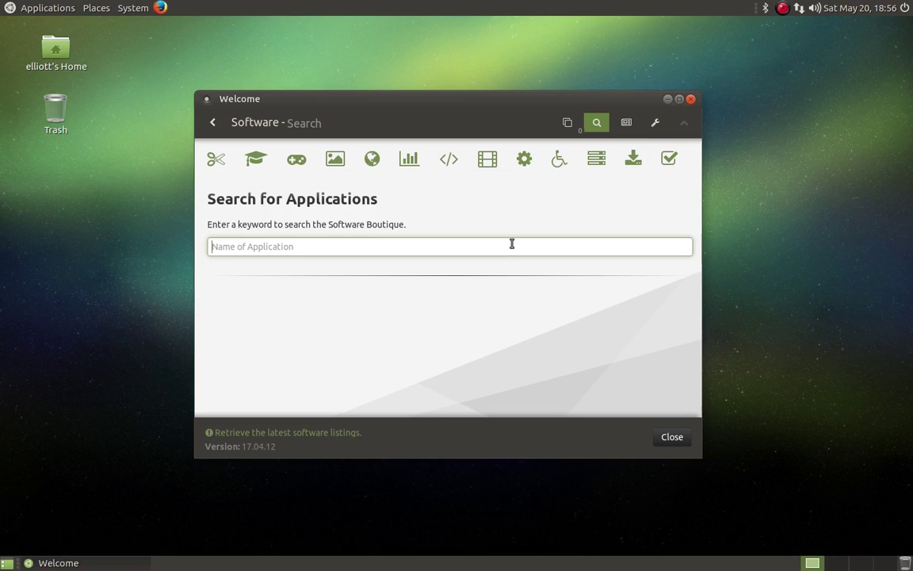
{"action": "left_click", "coordinate": [596, 123]}
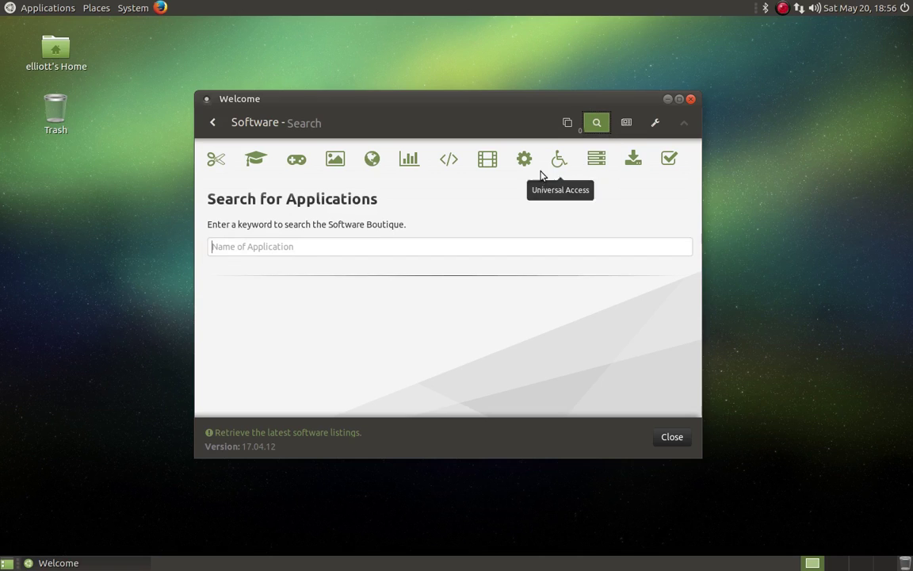
{"action": "left_click", "coordinate": [409, 158]}
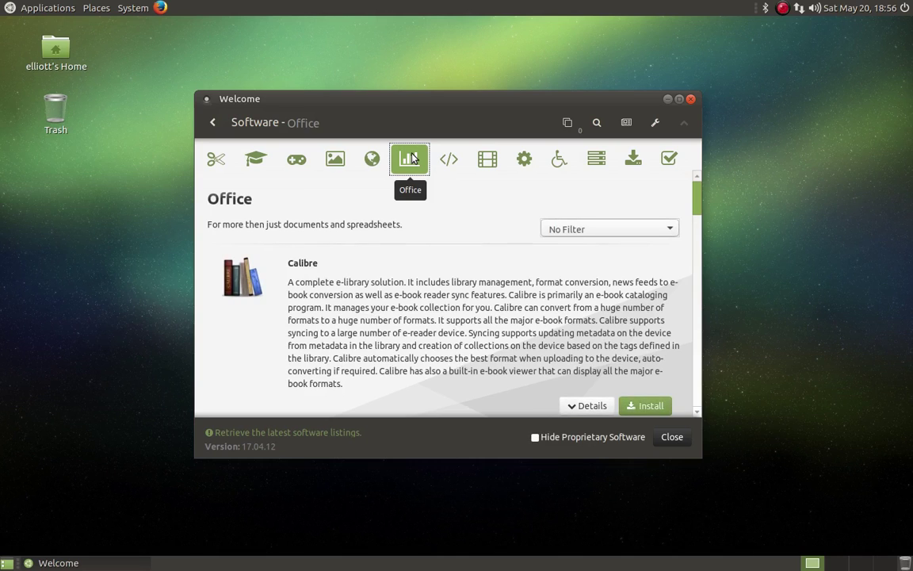
- Find Oracle VirtualBox in the System Tools category and expand its details down to the screenshots
{"action": "left_click", "coordinate": [531, 161]}
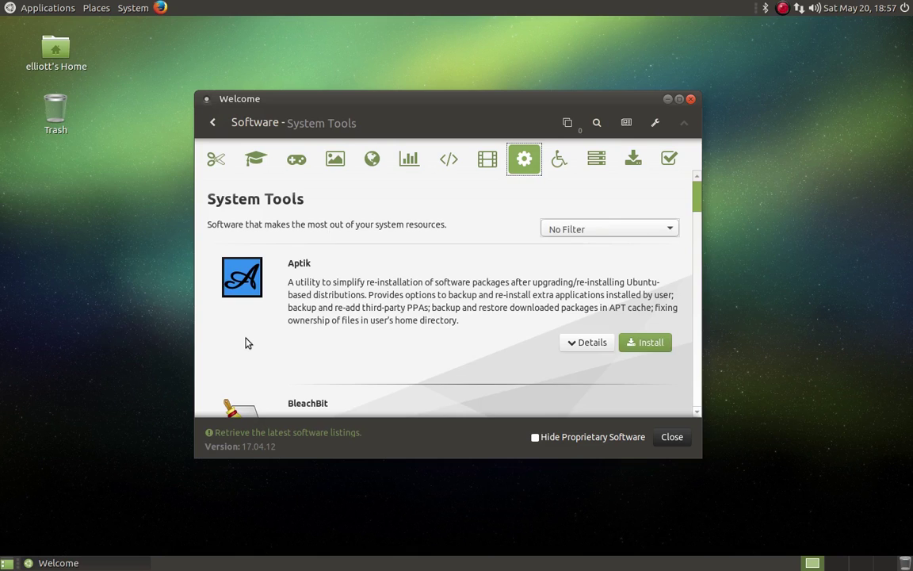
{"action": "scroll", "coordinate": [244, 340], "scroll_direction": "down", "scroll_amount": 10}
{"action": "scroll", "coordinate": [312, 326], "scroll_direction": "down", "scroll_amount": 1}
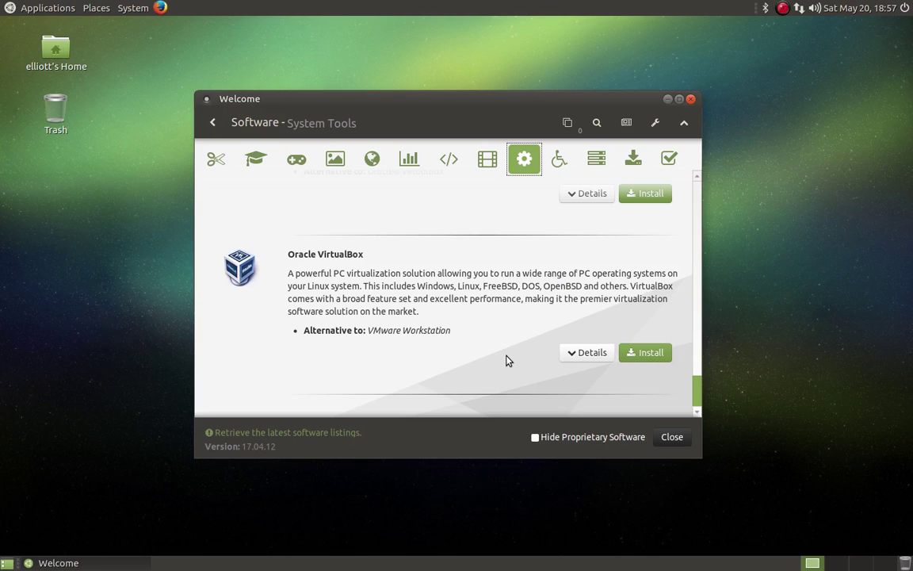
{"action": "left_click", "coordinate": [590, 357]}
{"action": "scroll", "coordinate": [479, 322], "scroll_direction": "down", "scroll_amount": 3}
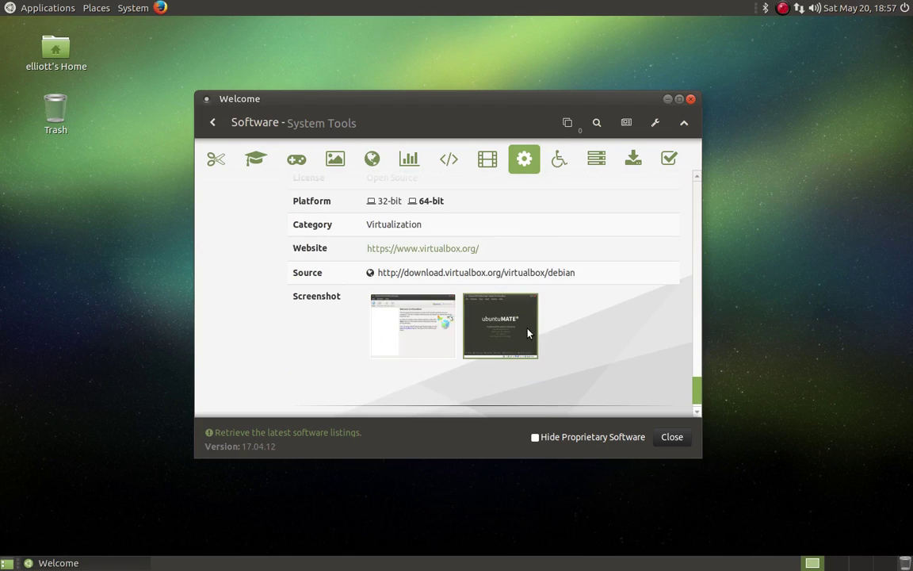
- Queue Oracle VirtualBox for installation
{"action": "scroll", "coordinate": [527, 332], "scroll_direction": "up", "scroll_amount": 2}
{"action": "scroll", "coordinate": [528, 332], "scroll_direction": "up", "scroll_amount": 2}
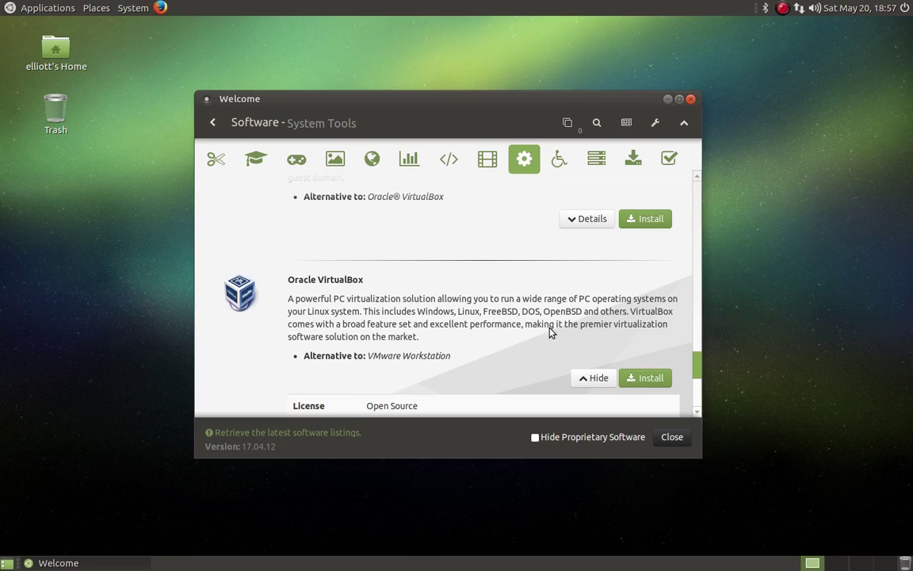
{"action": "left_click", "coordinate": [650, 379]}
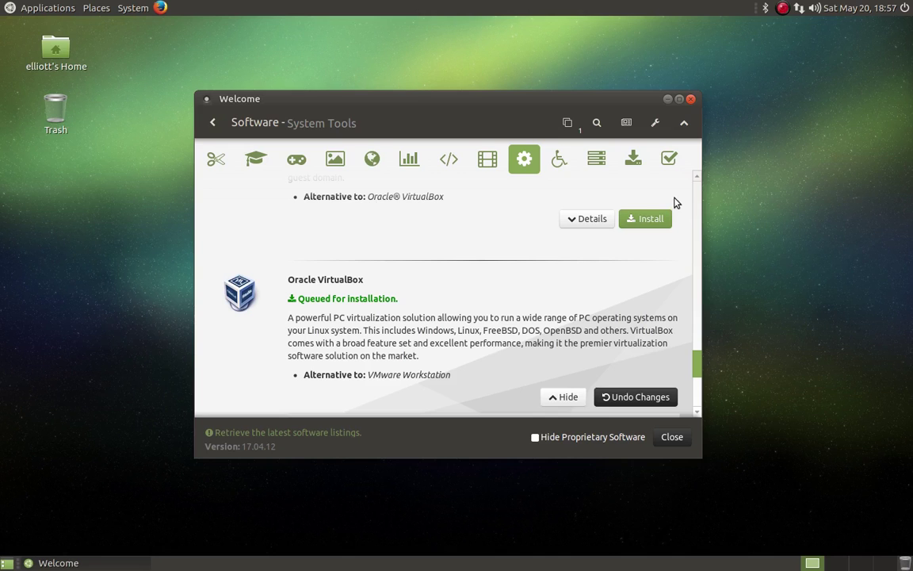
- Apply the queued installation of Oracle VirtualBox, authorizing it with the account password
{"action": "left_click", "coordinate": [565, 126]}
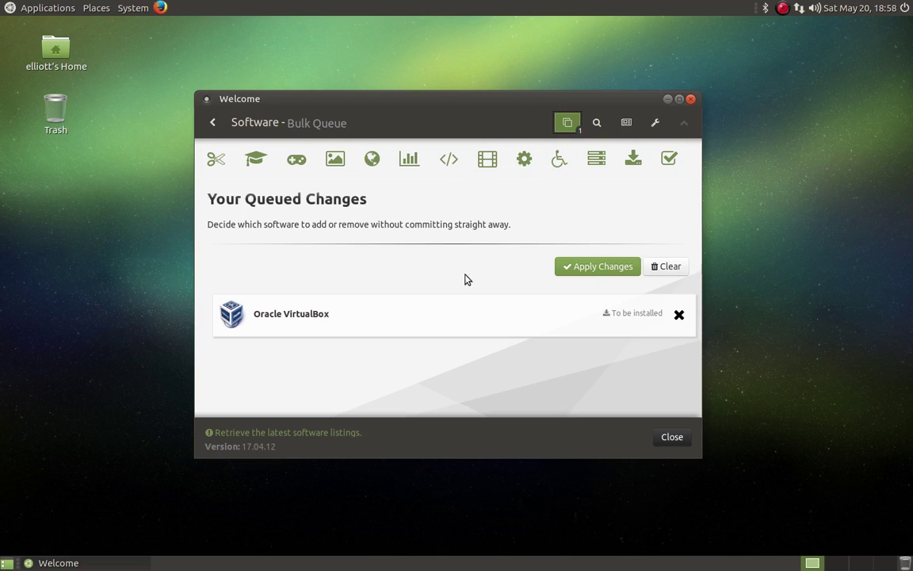
{"action": "left_click", "coordinate": [623, 266]}
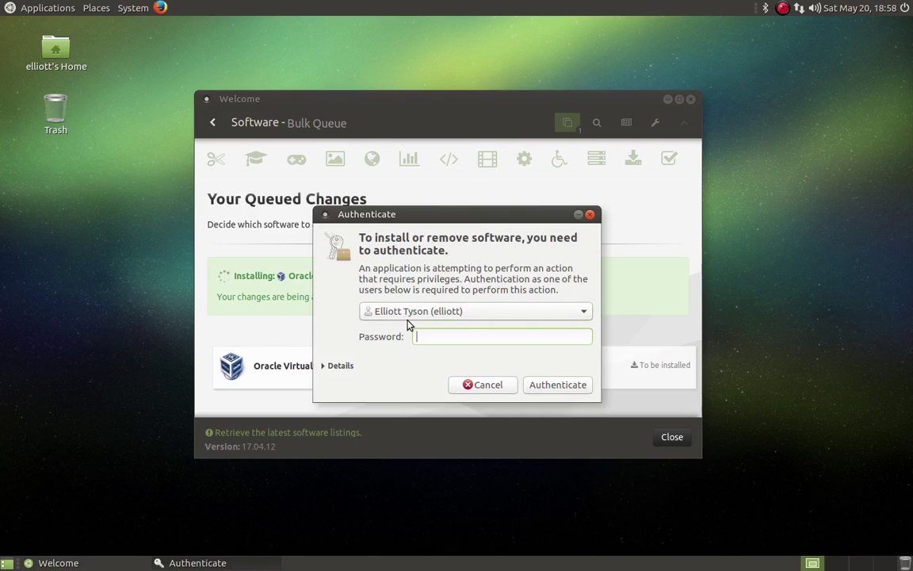
{"action": "type", "text": "•••••••••"}
{"action": "key", "text": "Return"}
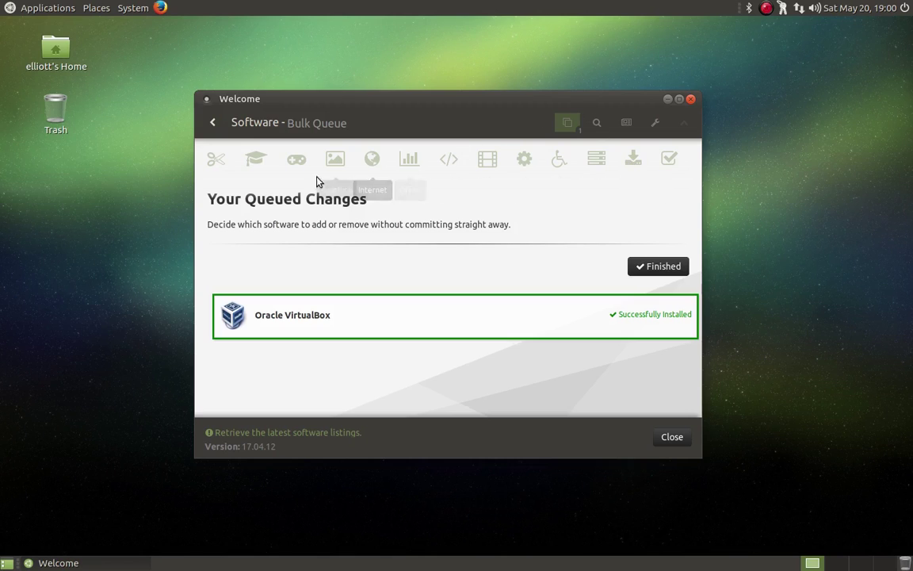
- Look over the package managers offered in the More Software category and close the Welcome window
{"action": "left_click", "coordinate": [634, 160]}
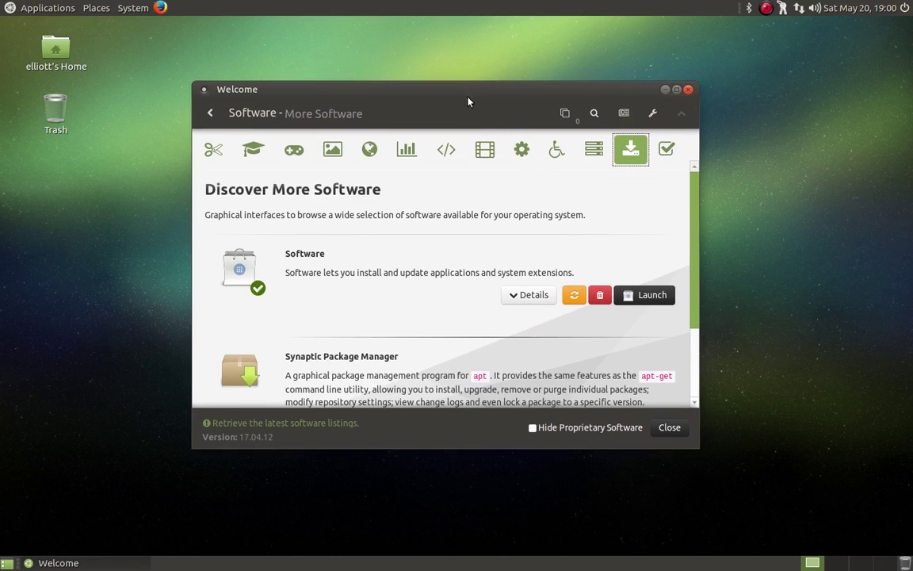
{"action": "scroll", "coordinate": [432, 280], "scroll_direction": "down", "scroll_amount": 2}
{"action": "scroll", "coordinate": [433, 281], "scroll_direction": "up", "scroll_amount": 2}
{"action": "scroll", "coordinate": [288, 309], "scroll_direction": "down", "scroll_amount": 3}
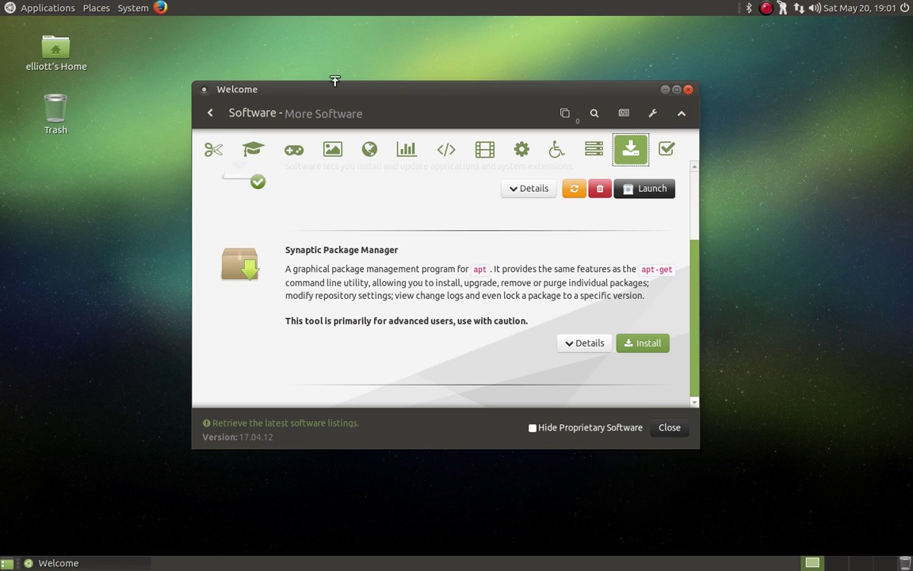
{"action": "left_click", "coordinate": [688, 89]}
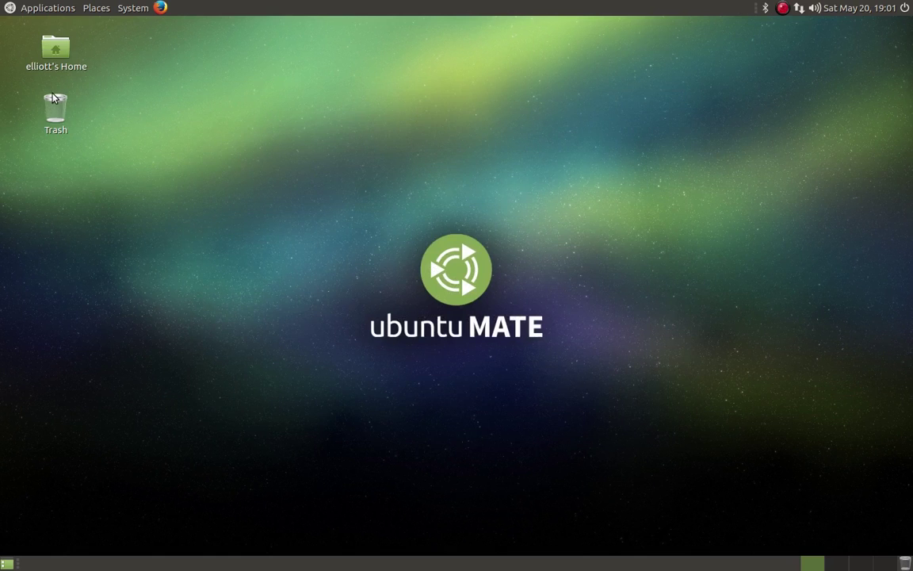
- Open the home folder, bring its window toward the middle of the desktop, and enlarge its icons to 400%
{"action": "double_click", "coordinate": [55, 49]}
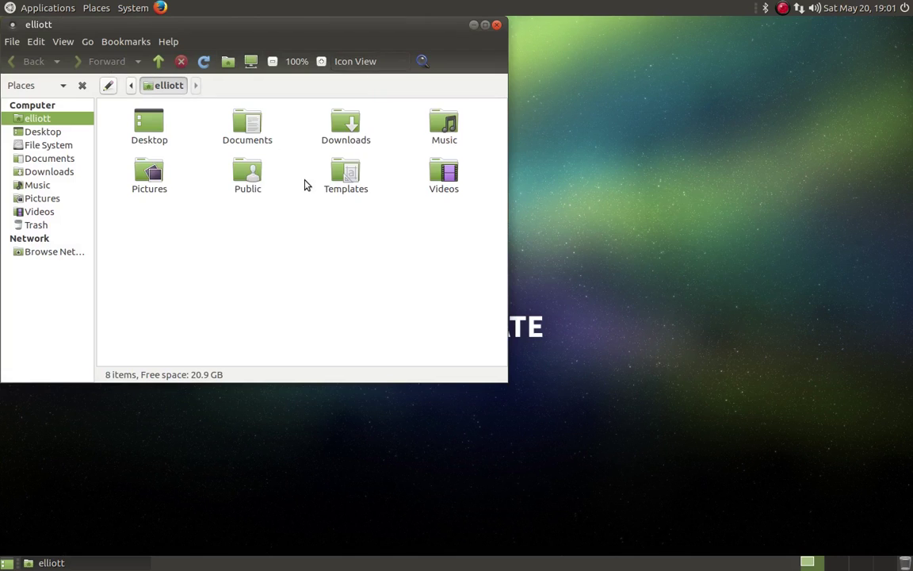
{"action": "left_click_drag", "start_coordinate": [358, 26], "coordinate": [510, 104]}
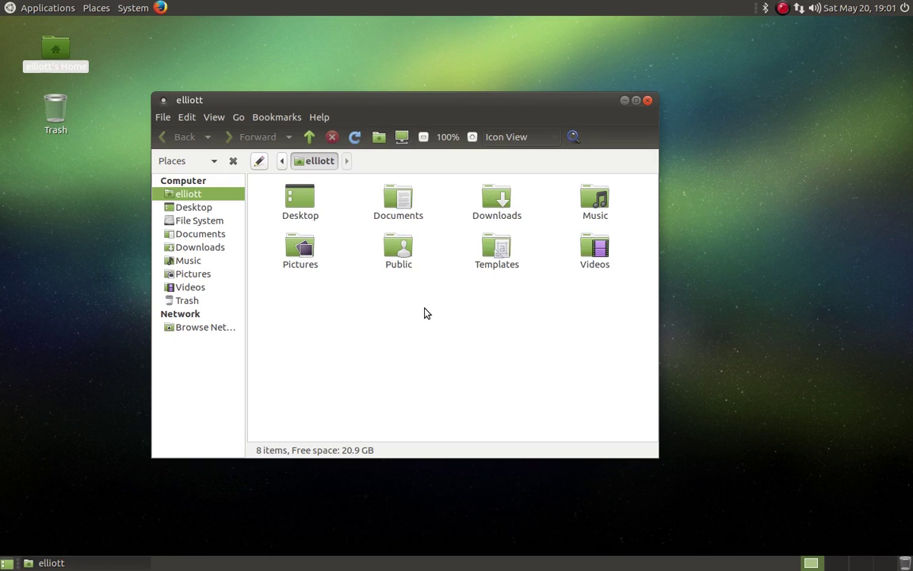
{"action": "key", "text": "ctrl+plus"}
{"action": "key", "text": "ctrl+plus"}
{"action": "key", "text": "ctrl+plus"}
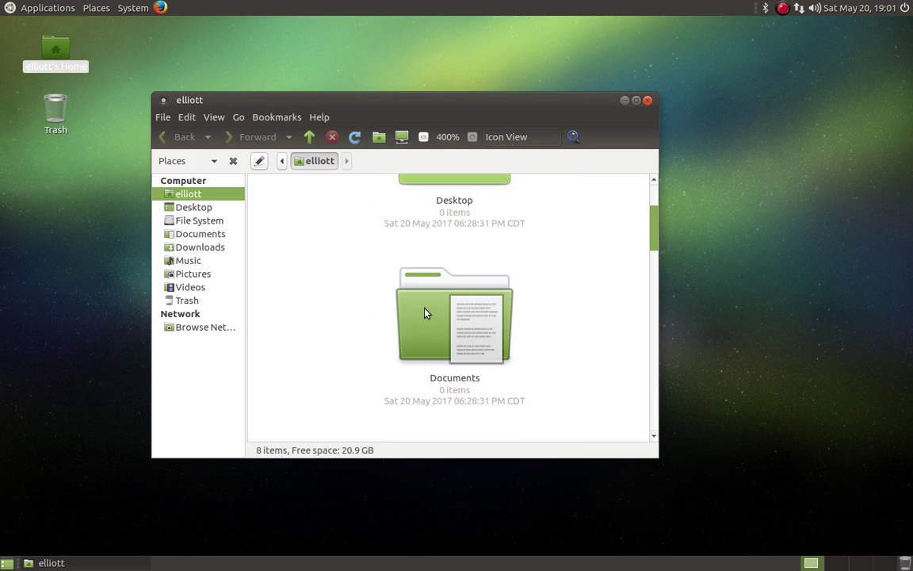
- Examine the enlarged folder icons from Desktop to Videos, then return the zoom to 100% and close the home folder
{"action": "scroll", "coordinate": [424, 313], "scroll_direction": "up", "scroll_amount": 3}
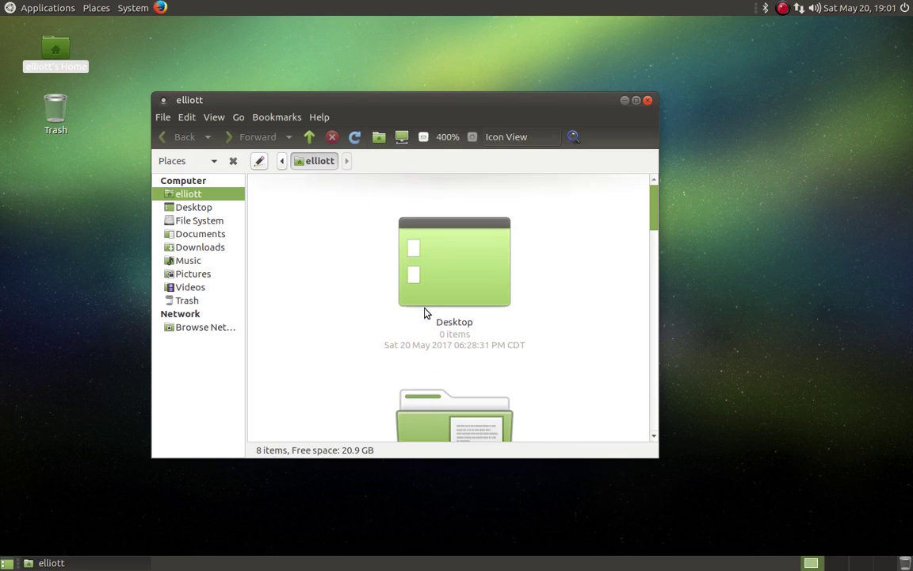
{"action": "scroll", "coordinate": [578, 328], "scroll_direction": "down", "scroll_amount": 3}
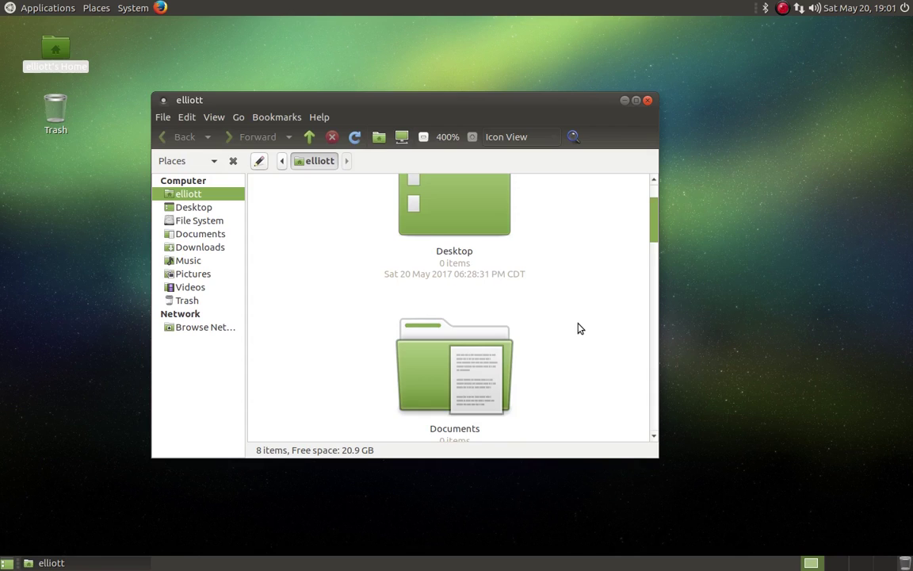
{"action": "scroll", "coordinate": [577, 328], "scroll_direction": "down", "scroll_amount": 3}
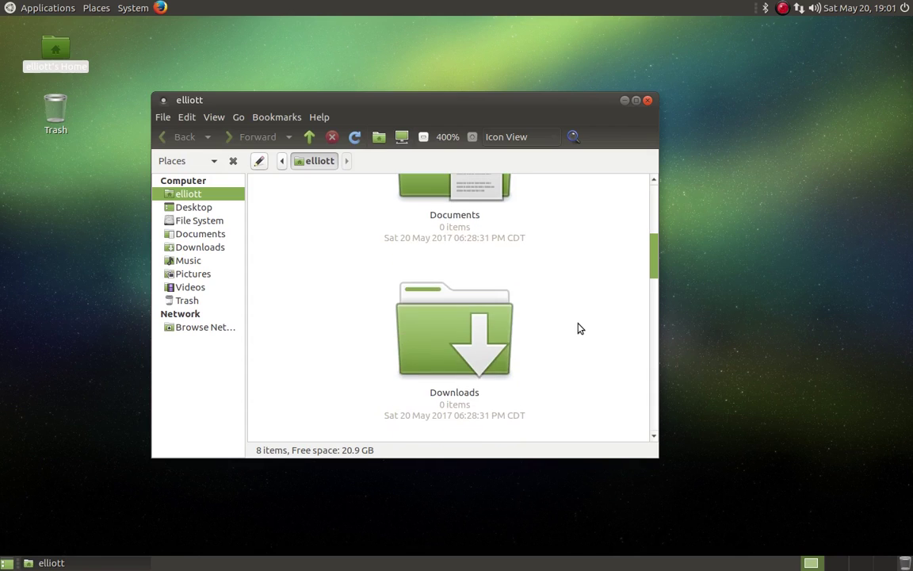
{"action": "scroll", "coordinate": [578, 328], "scroll_direction": "down", "scroll_amount": 3}
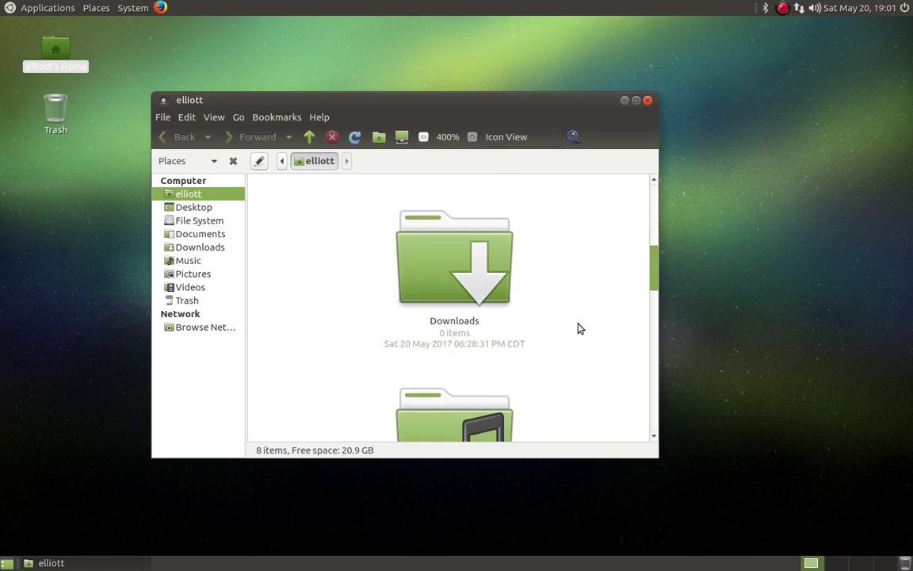
{"action": "scroll", "coordinate": [578, 328], "scroll_direction": "down", "scroll_amount": 3}
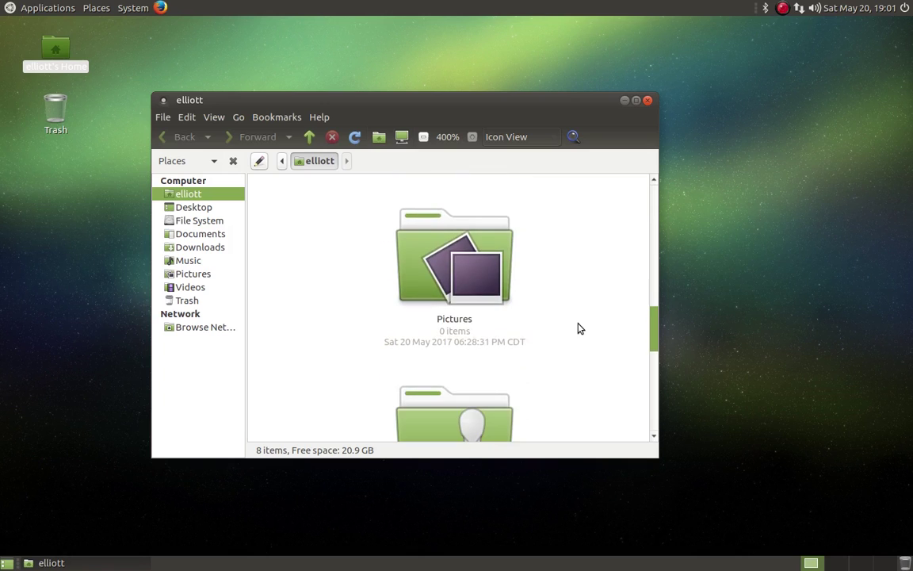
{"action": "scroll", "coordinate": [578, 329], "scroll_direction": "down", "scroll_amount": 3}
{"action": "scroll", "coordinate": [578, 328], "scroll_direction": "down", "scroll_amount": 3}
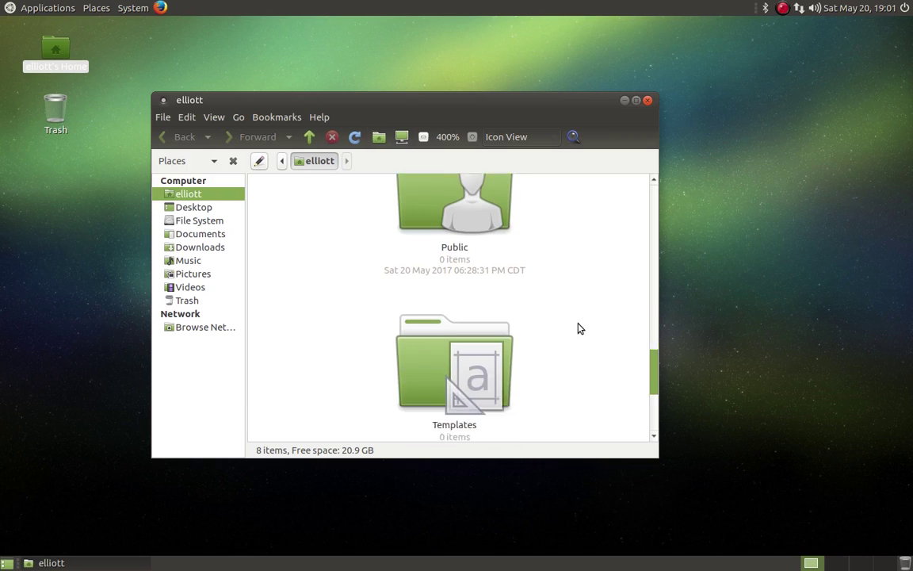
{"action": "scroll", "coordinate": [577, 328], "scroll_direction": "down", "scroll_amount": 3}
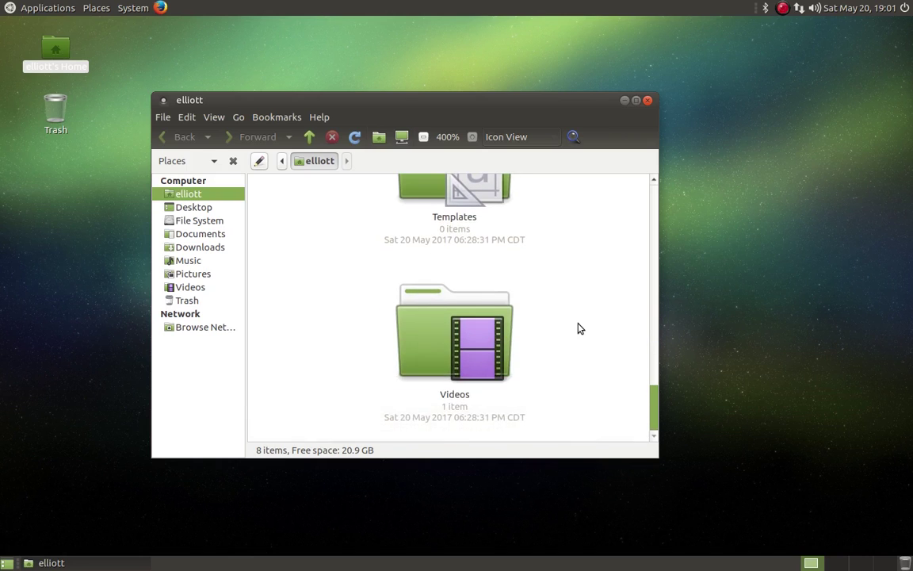
{"action": "scroll", "coordinate": [578, 328], "scroll_direction": "up", "scroll_amount": 15}
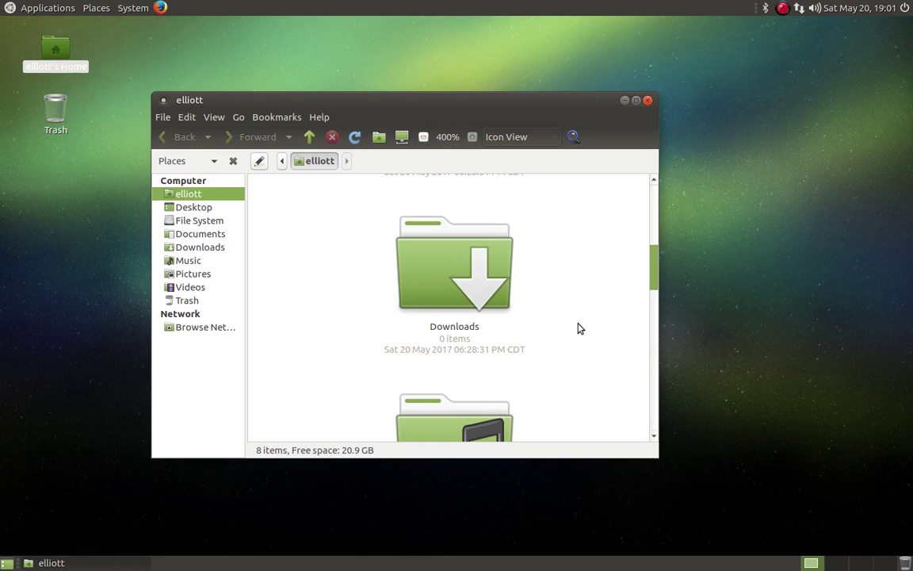
{"action": "scroll", "coordinate": [578, 328], "scroll_direction": "down", "scroll_amount": 3}
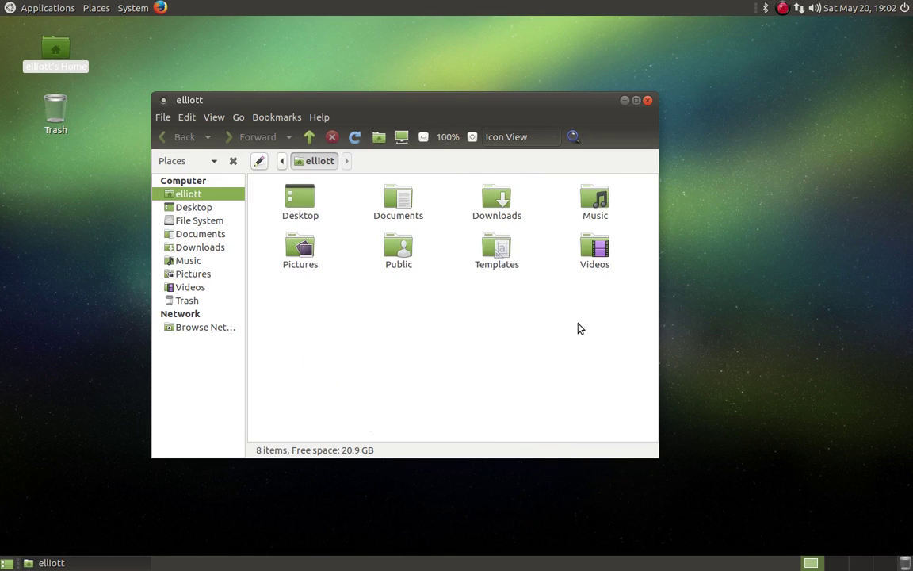
{"action": "left_click", "coordinate": [647, 101]}
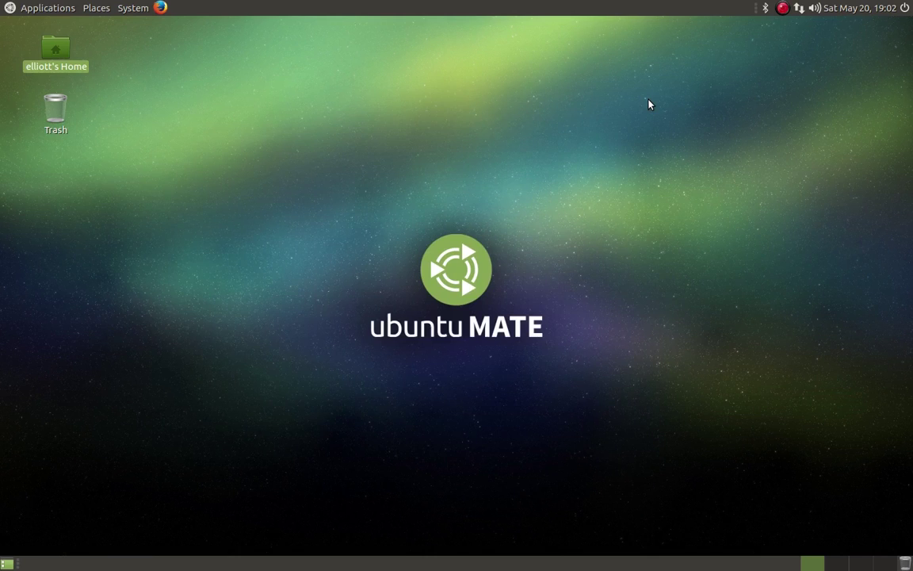
- Open the Appearance preferences from the Look and Feel settings and move the window toward the middle of the desktop
{"action": "left_click", "coordinate": [120, 9]}
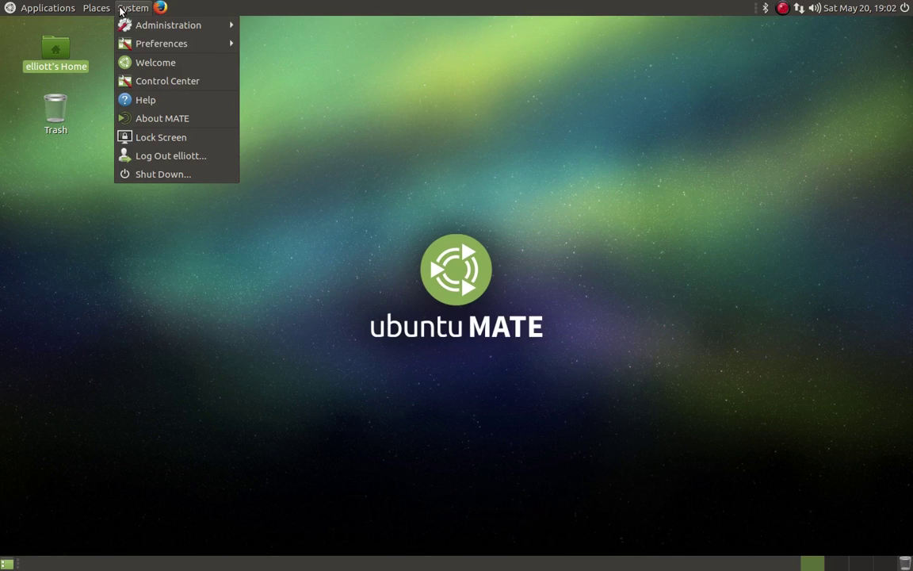
{"action": "mouse_move", "coordinate": [159, 43]}
{"action": "mouse_move", "coordinate": [309, 80]}
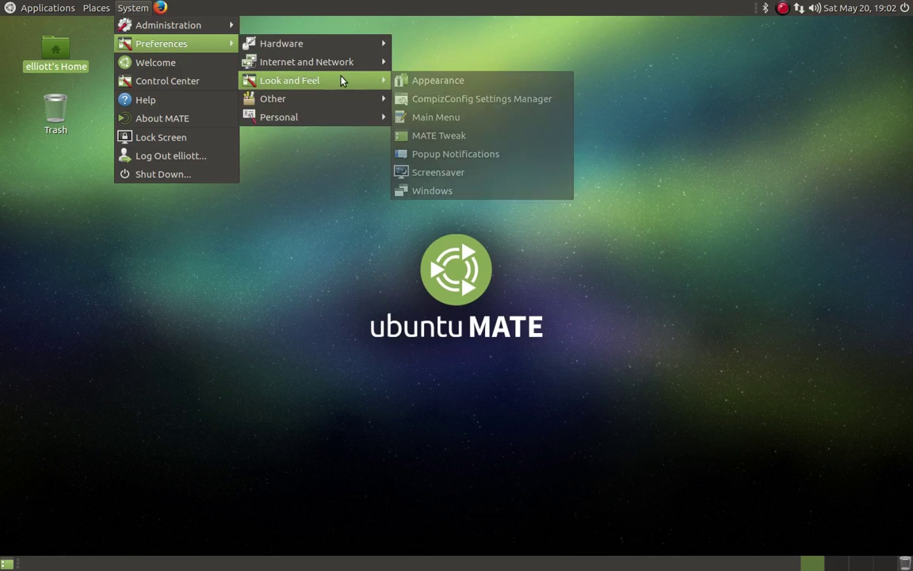
{"action": "left_click", "coordinate": [445, 82]}
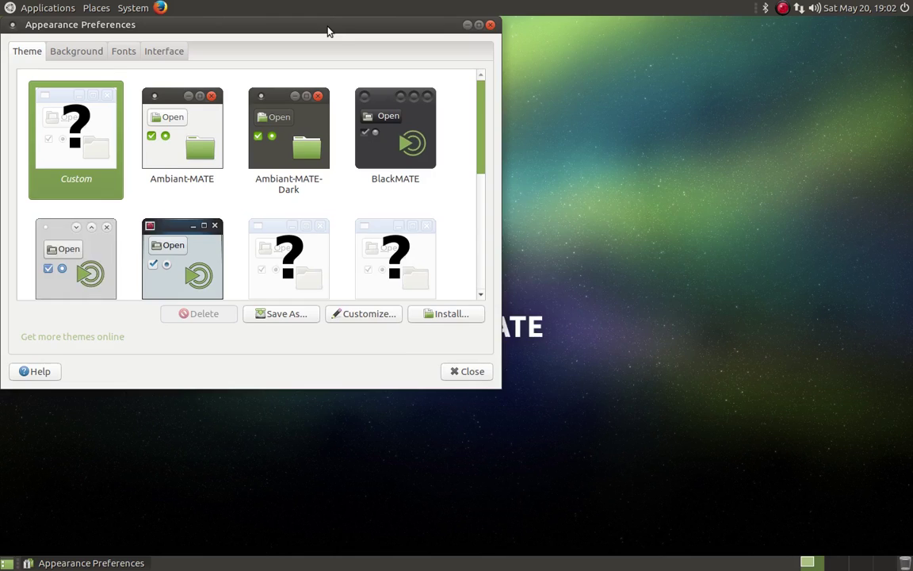
{"action": "left_click_drag", "start_coordinate": [328, 29], "coordinate": [484, 86]}
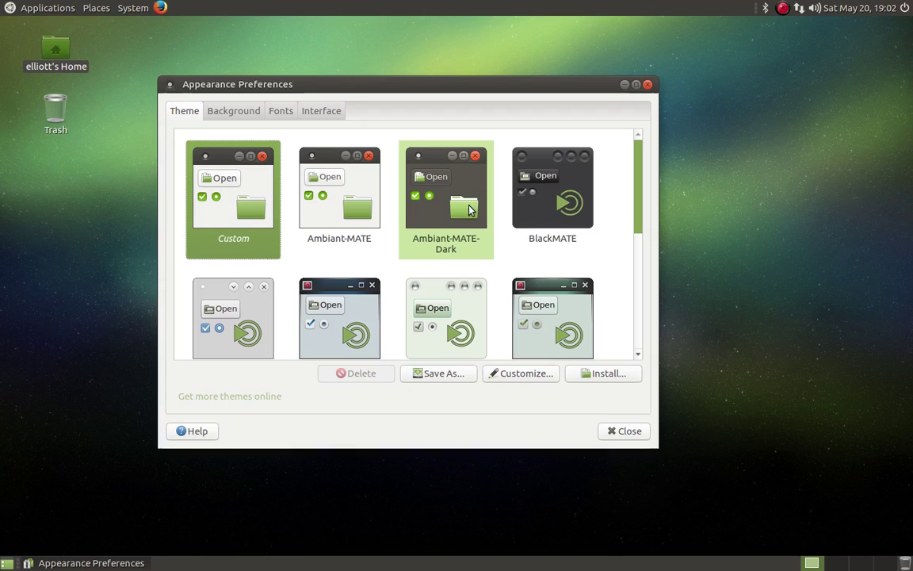
- Apply the Ambiant-MATE-Dark theme and preview it in a home folder window
{"action": "left_click", "coordinate": [454, 244]}
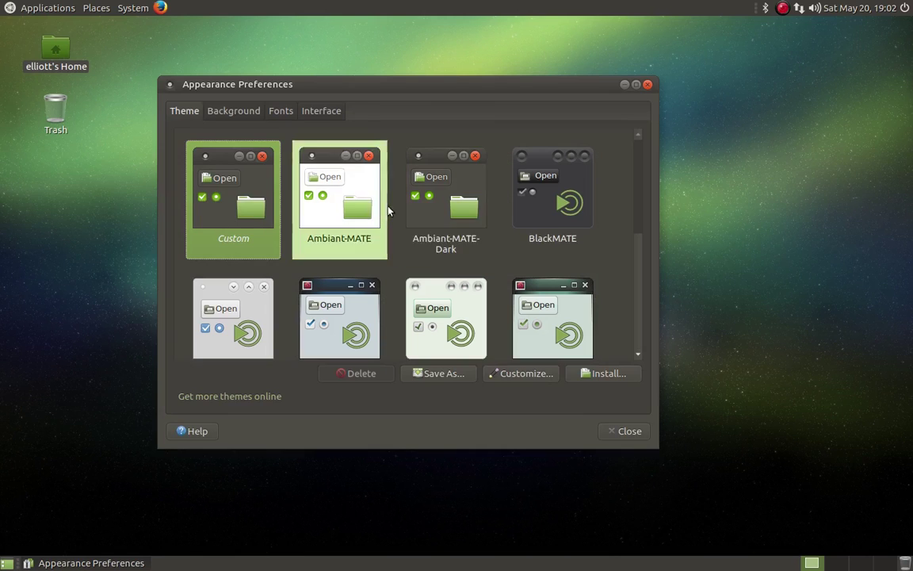
{"action": "left_click_drag", "start_coordinate": [500, 89], "coordinate": [506, 83]}
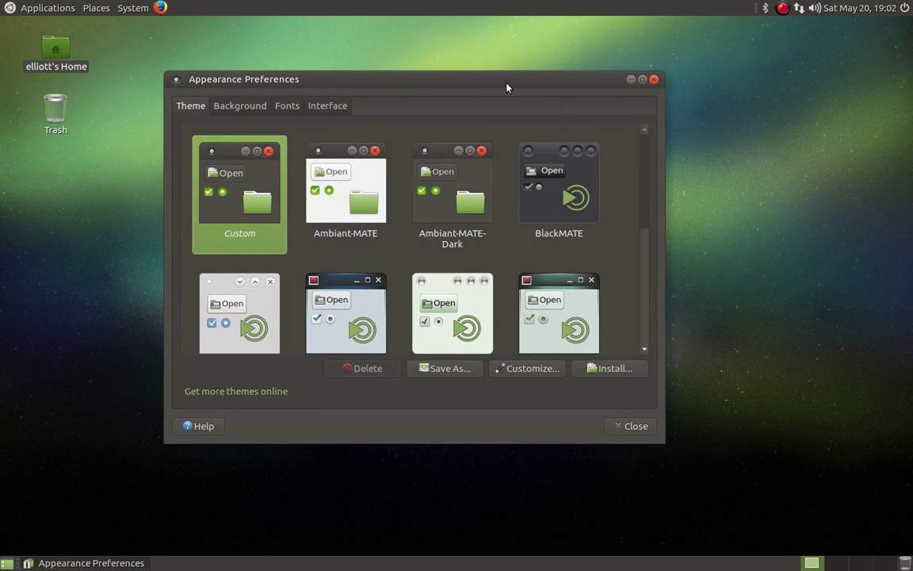
{"action": "double_click", "coordinate": [53, 52]}
{"action": "left_click_drag", "start_coordinate": [737, 191], "coordinate": [491, 75]}
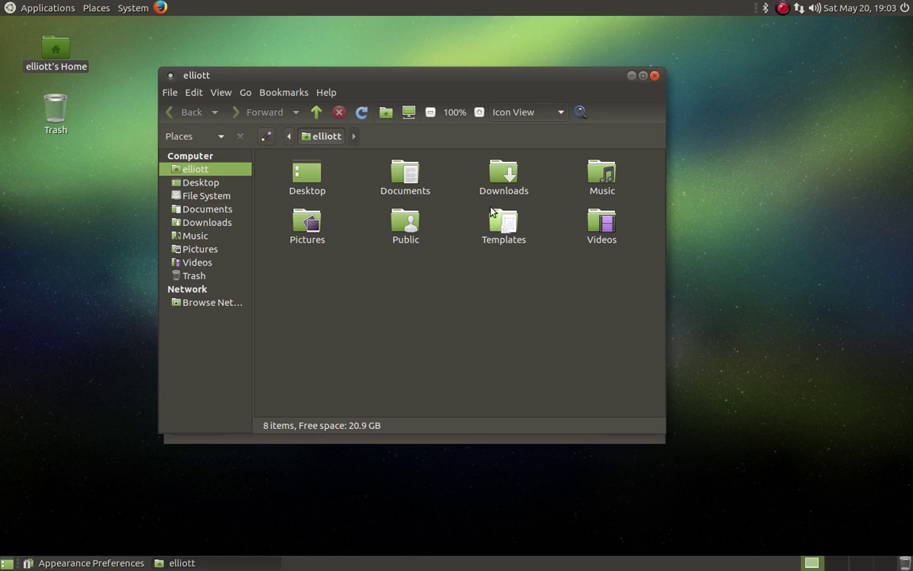
{"action": "left_click", "coordinate": [654, 76]}
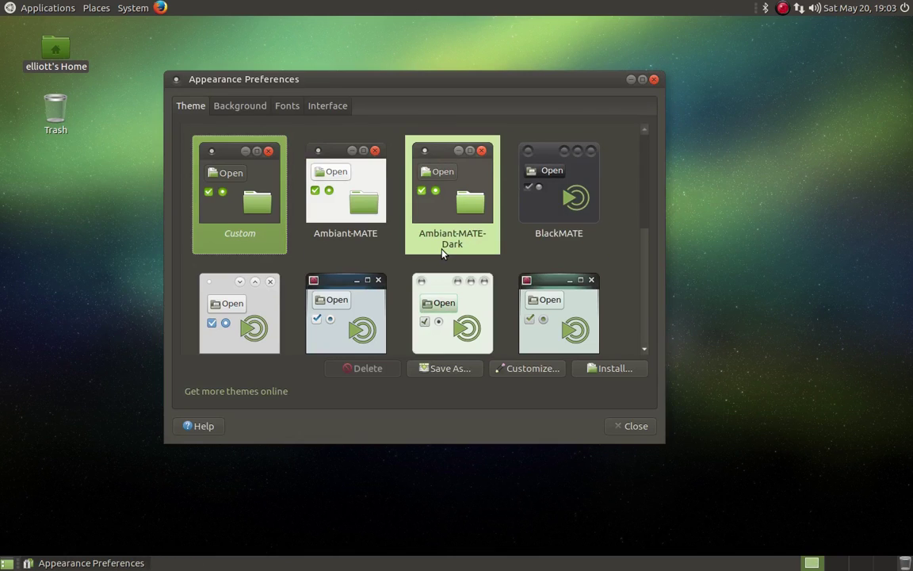
- Look through the other available desktop themes, from BlueMenta and Blue-Submarine to Menta and Radiant-MATE
{"action": "scroll", "coordinate": [442, 252], "scroll_direction": "down", "scroll_amount": 3}
{"action": "left_click", "coordinate": [442, 252]}
{"action": "left_click", "coordinate": [307, 226]}
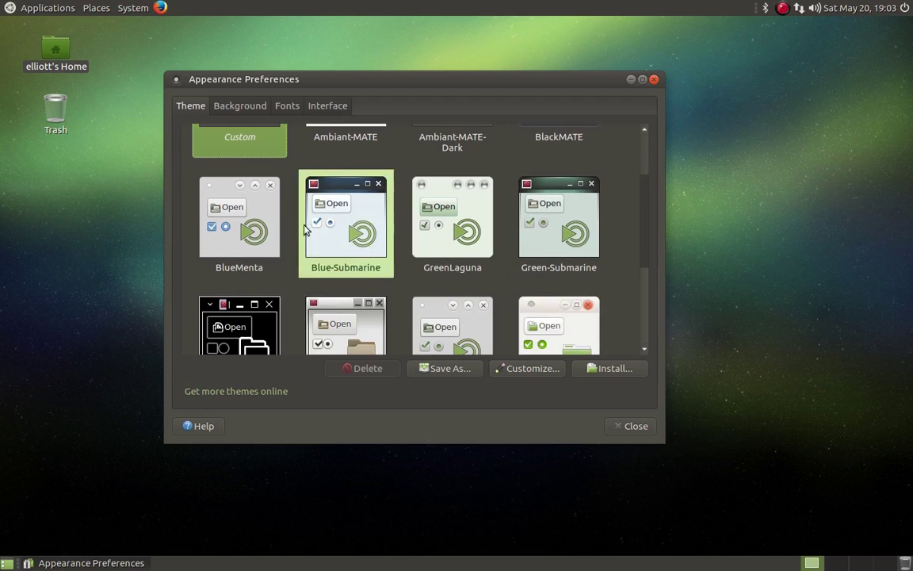
{"action": "left_click", "coordinate": [416, 238]}
{"action": "left_click", "coordinate": [551, 234]}
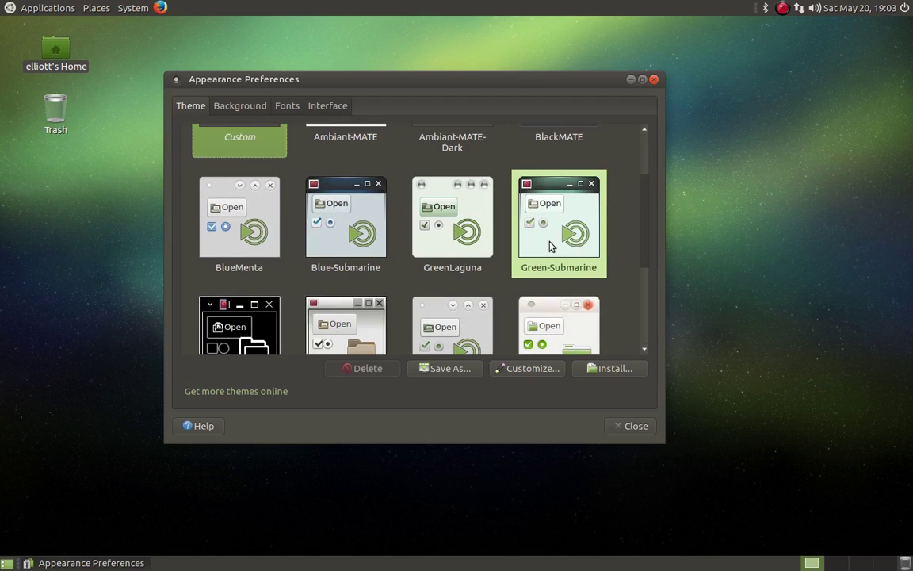
{"action": "scroll", "coordinate": [559, 237], "scroll_direction": "down", "scroll_amount": 5}
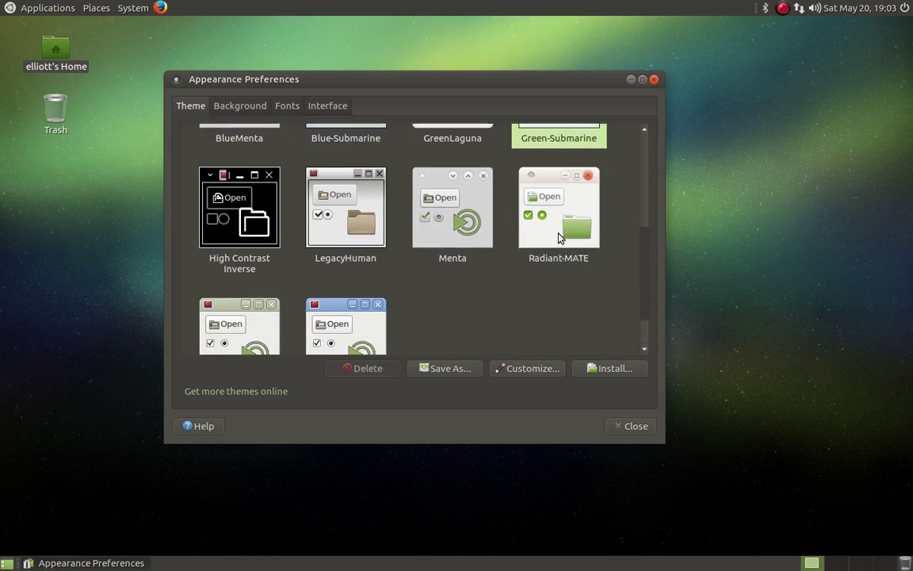
{"action": "scroll", "coordinate": [559, 238], "scroll_direction": "up", "scroll_amount": 6}
{"action": "scroll", "coordinate": [559, 235], "scroll_direction": "down", "scroll_amount": 4}
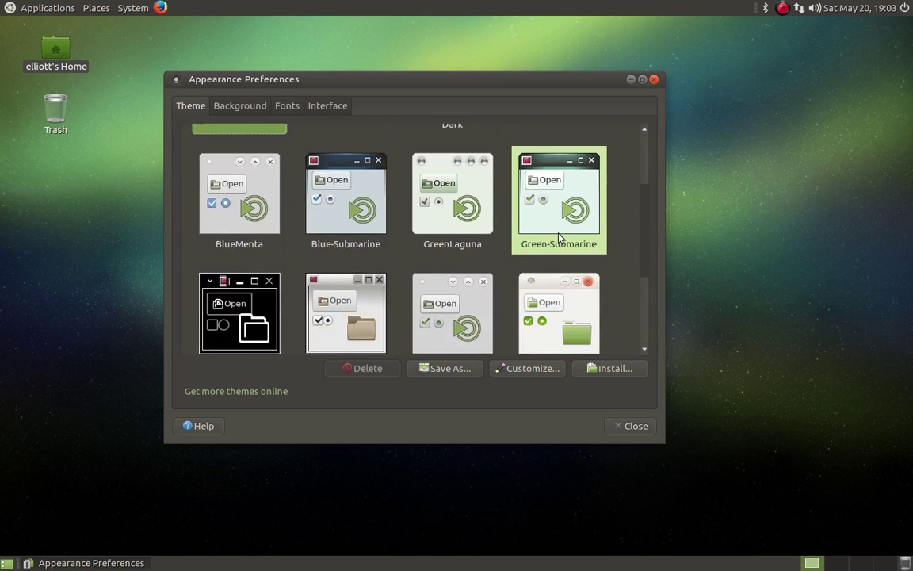
- Apply the Radiant-MATE theme and preview it in a home folder window
{"action": "left_click", "coordinate": [535, 322]}
{"action": "left_click", "coordinate": [557, 264]}
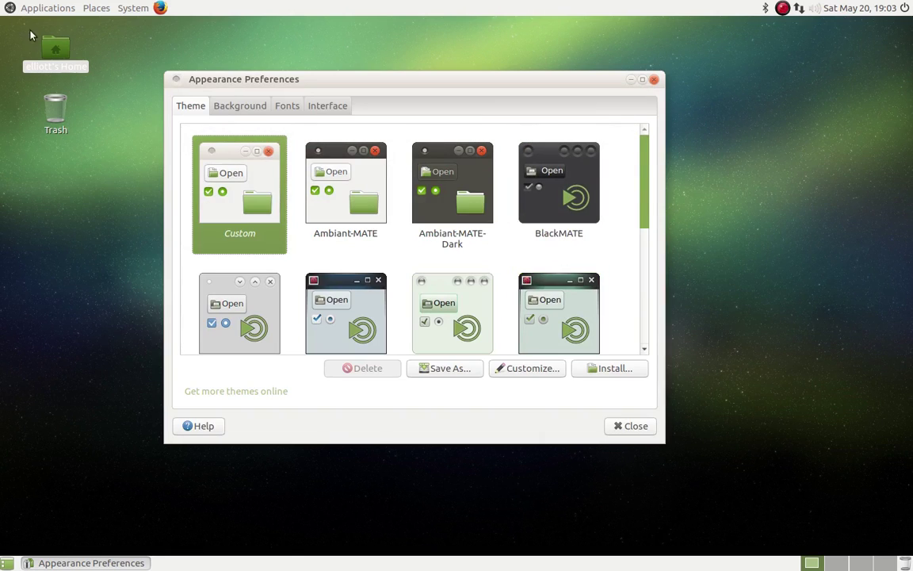
{"action": "double_click", "coordinate": [57, 52]}
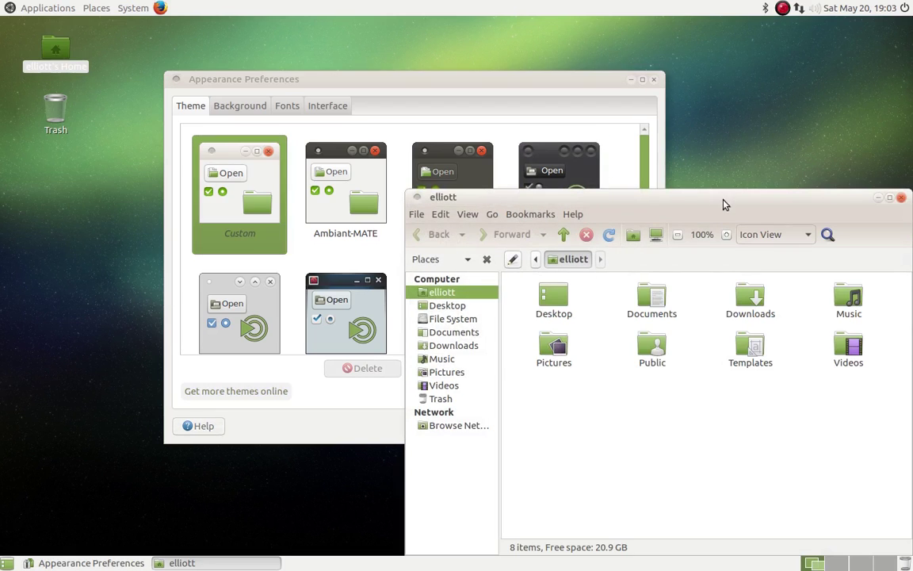
{"action": "left_click_drag", "start_coordinate": [722, 204], "coordinate": [530, 174]}
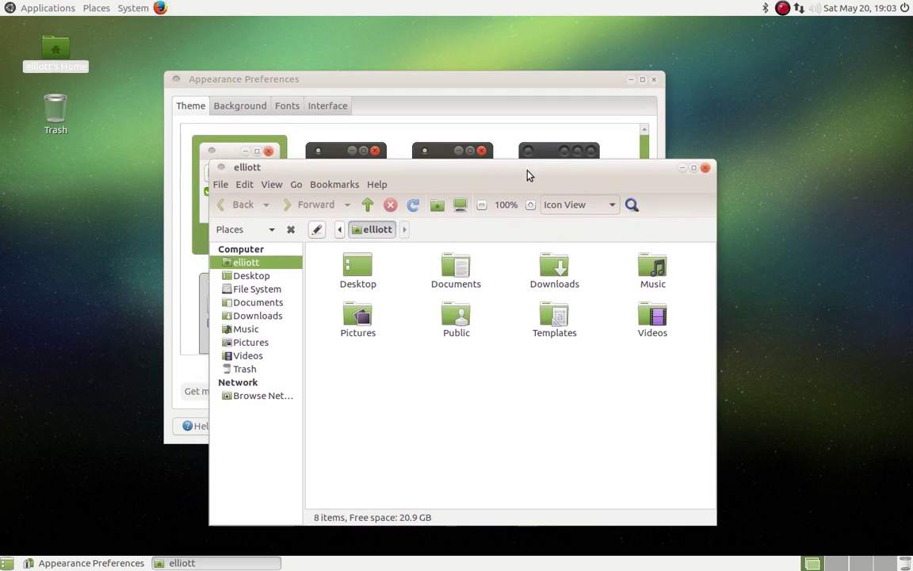
{"action": "left_click", "coordinate": [705, 169]}
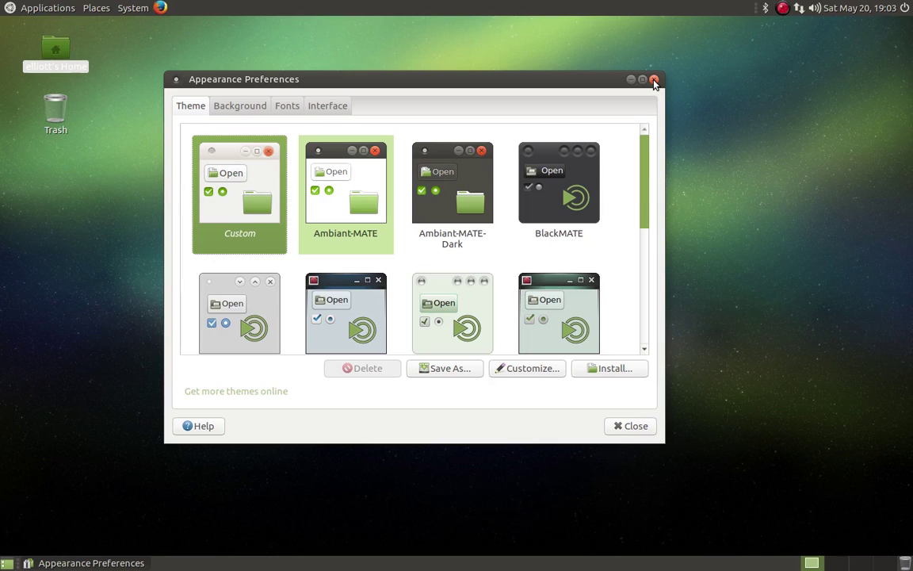
- Close the Appearance preferences and open MATE Tweak from the Look and Feel settings
{"action": "left_click", "coordinate": [654, 80]}
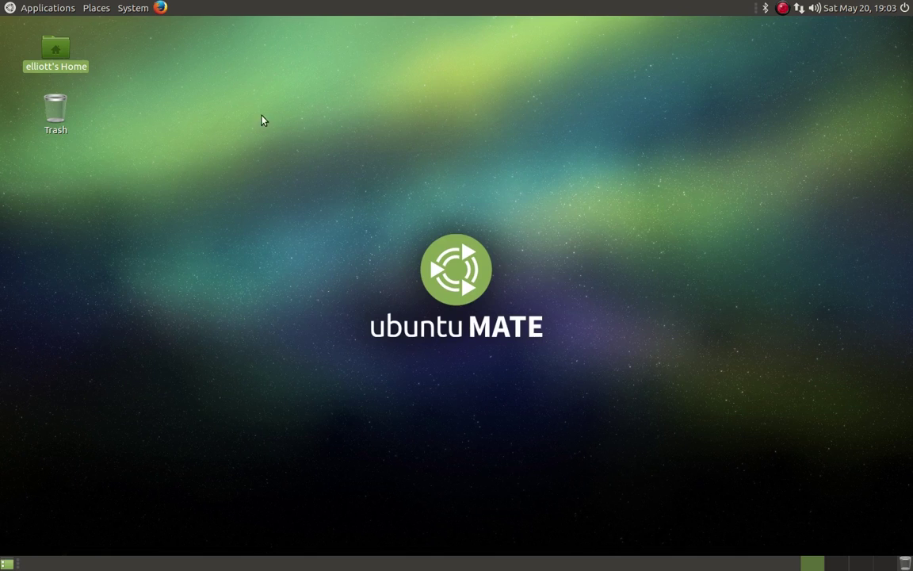
{"action": "left_click", "coordinate": [210, 114]}
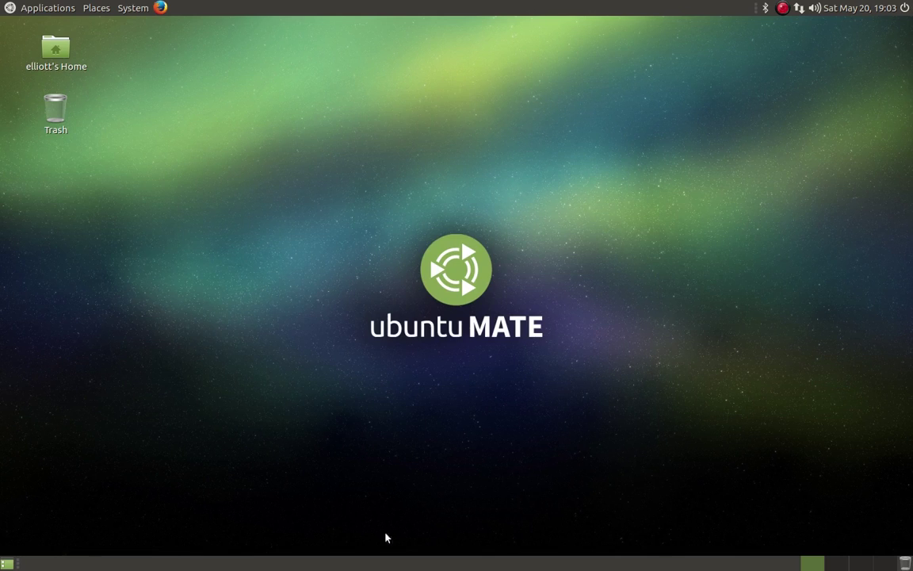
{"action": "left_click", "coordinate": [133, 9]}
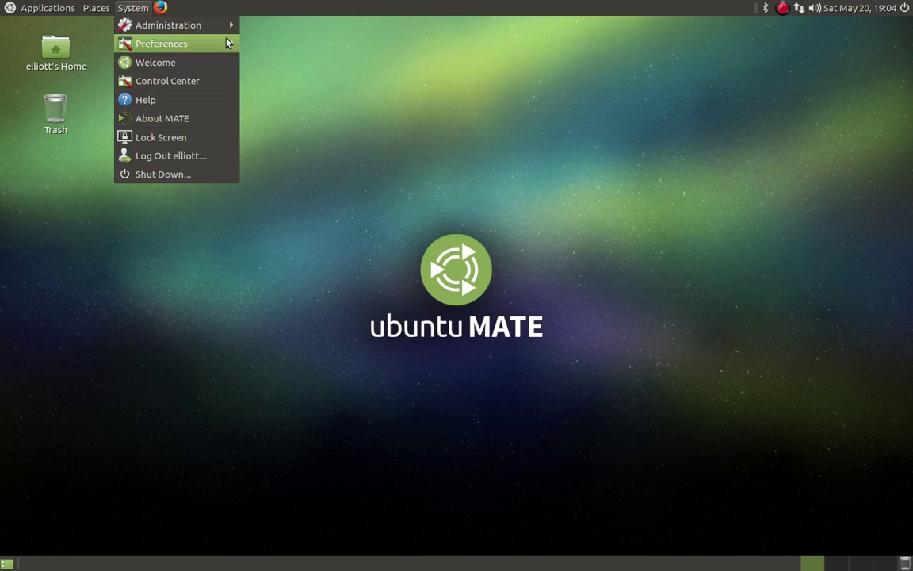
{"action": "mouse_move", "coordinate": [214, 25]}
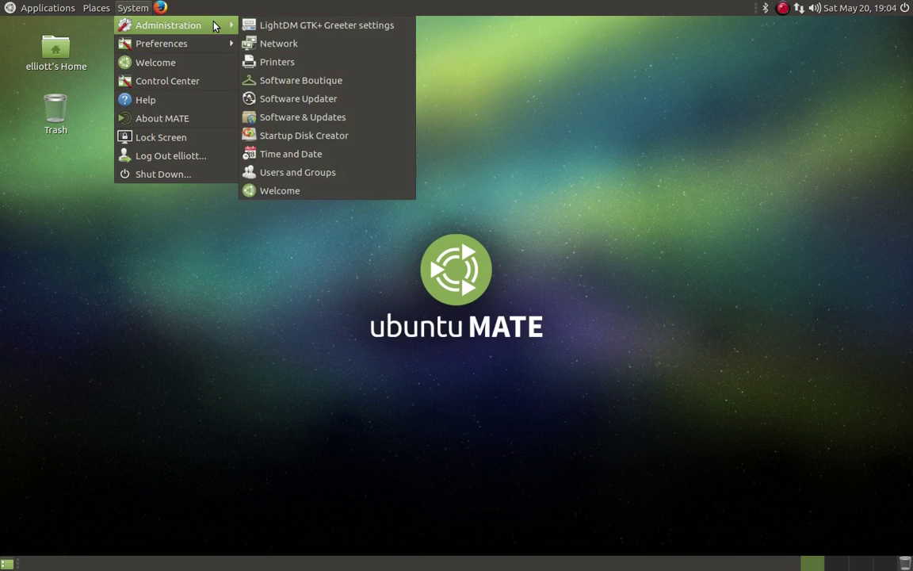
{"action": "mouse_move", "coordinate": [223, 45]}
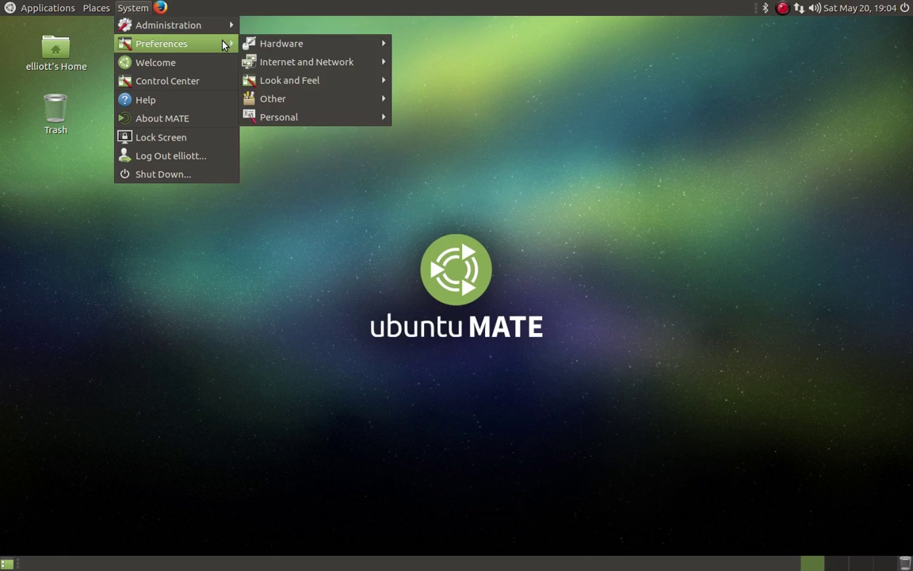
{"action": "mouse_move", "coordinate": [325, 80]}
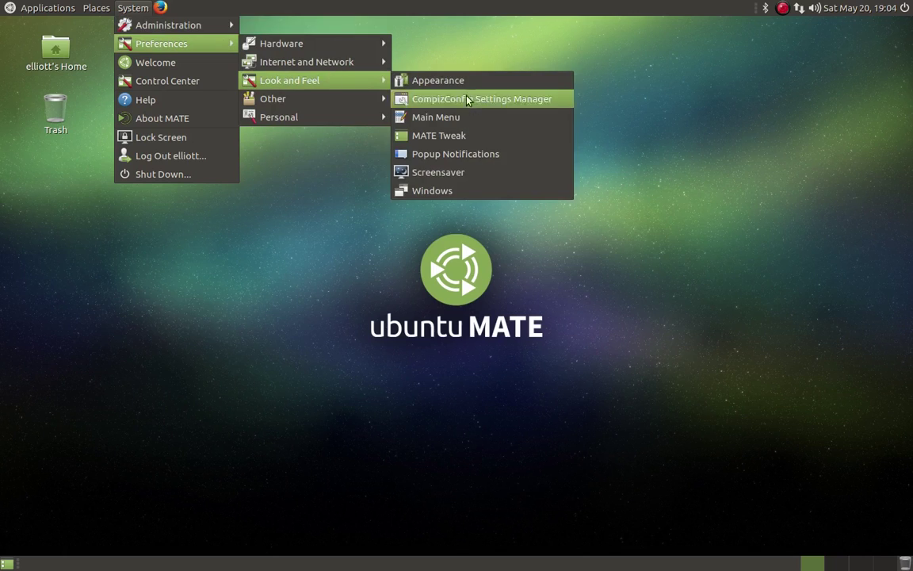
{"action": "left_click", "coordinate": [468, 136]}
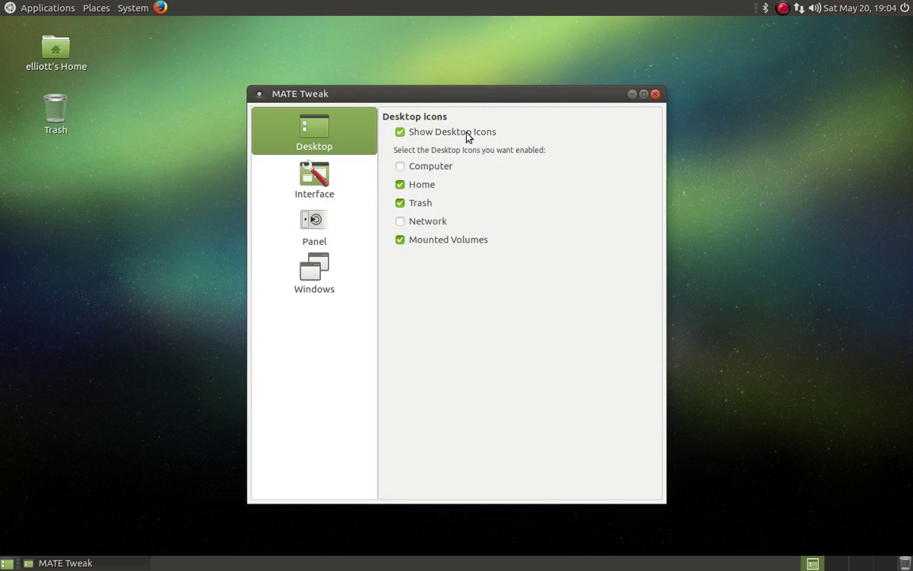
- Review the Desktop, Interface and Panel settings in MATE Tweak, shifting its window slightly
{"action": "left_click_drag", "start_coordinate": [503, 93], "coordinate": [485, 92]}
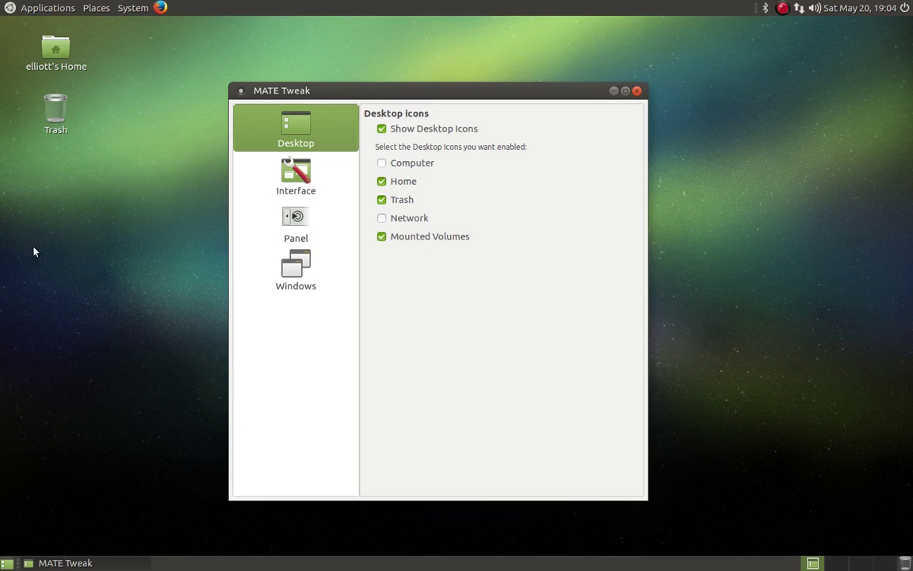
{"action": "left_click", "coordinate": [320, 179]}
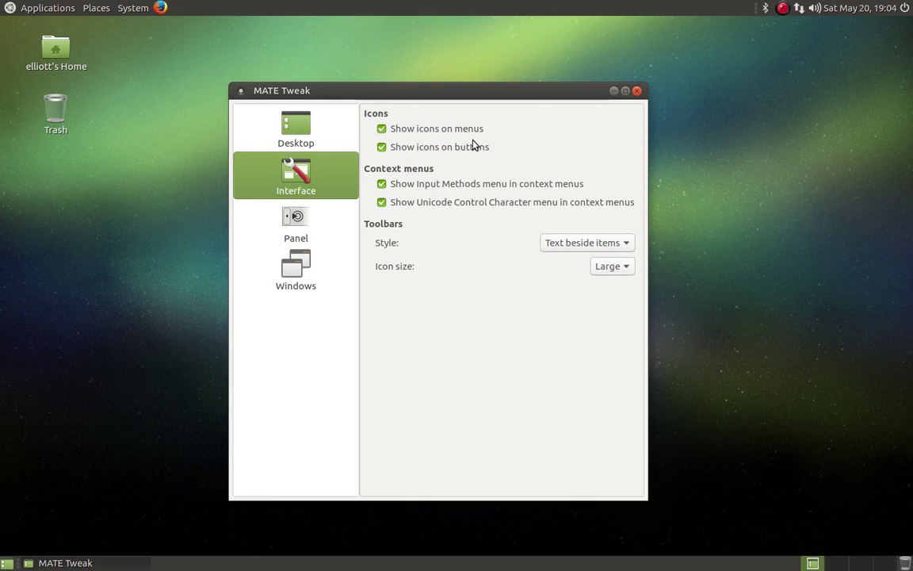
{"action": "left_click", "coordinate": [335, 235]}
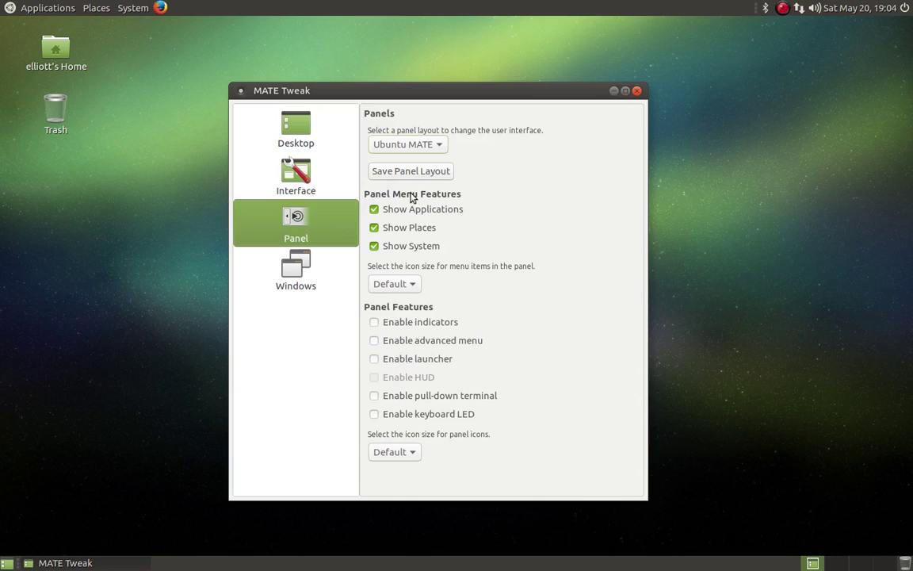
- Switch the panel layout to Netbook and preview its main menu
{"action": "left_click", "coordinate": [437, 146]}
{"action": "mouse_move", "coordinate": [417, 30]}
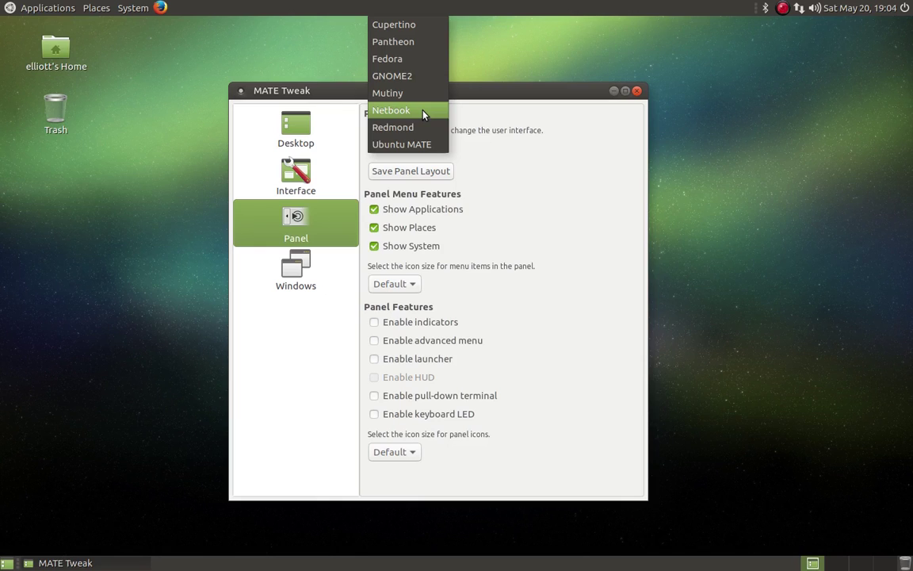
{"action": "left_click", "coordinate": [423, 115]}
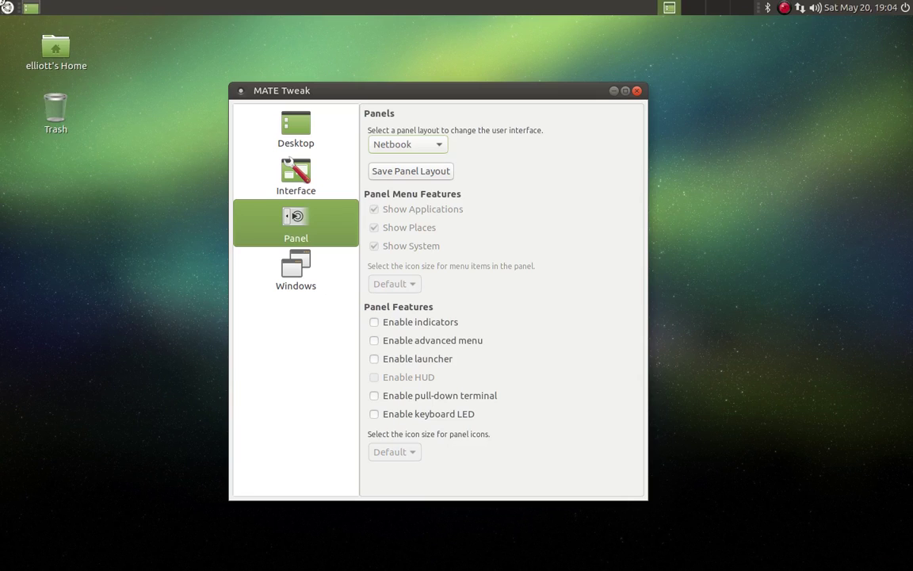
{"action": "left_click", "coordinate": [7, 7]}
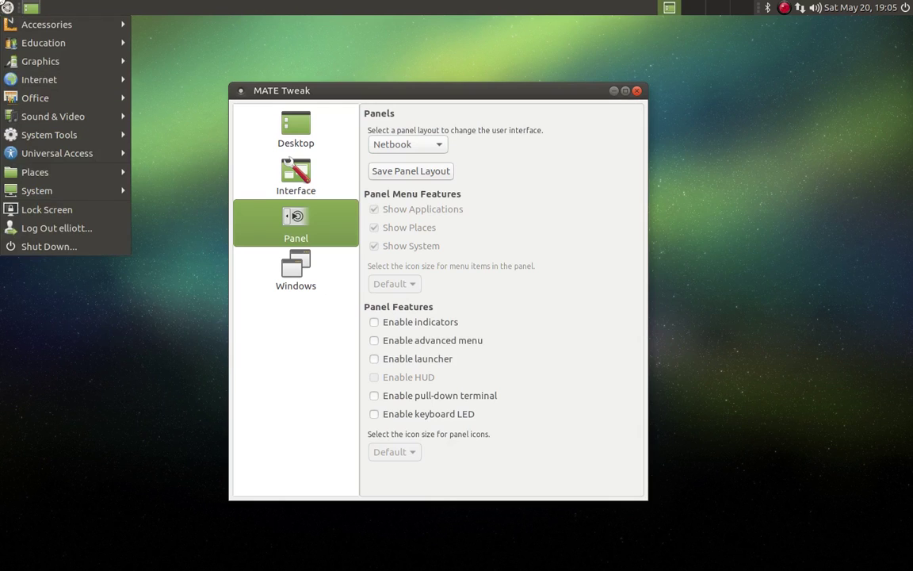
{"action": "left_click", "coordinate": [7, 8]}
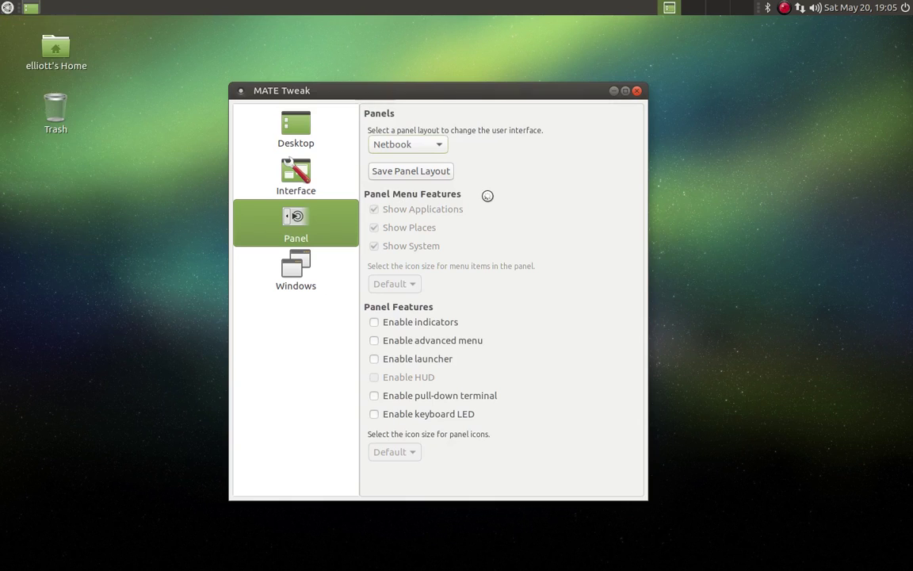
- Switch the panel layout to Pantheon and continue past the internal error dialog with sending an error report enabled
{"action": "left_click", "coordinate": [397, 142]}
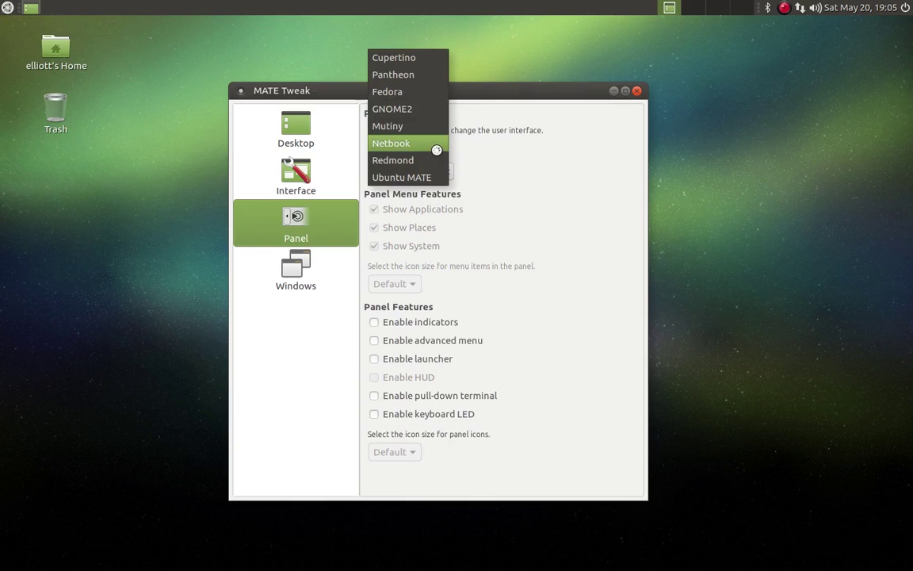
{"action": "left_click", "coordinate": [432, 74]}
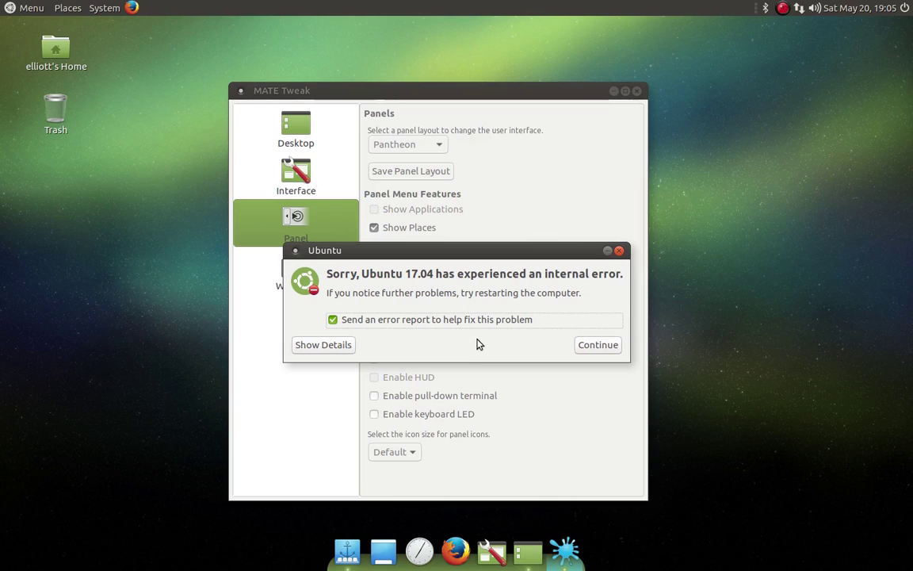
{"action": "left_click", "coordinate": [588, 346]}
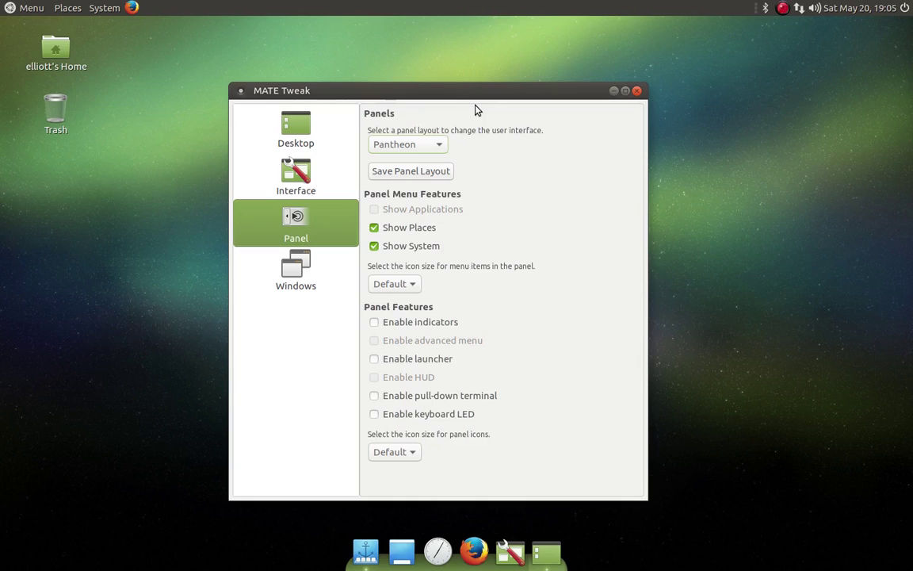
- Explore the Pantheon layout's application menu, including its categories, search and full application list, and look over the dock items
{"action": "left_click", "coordinate": [11, 9]}
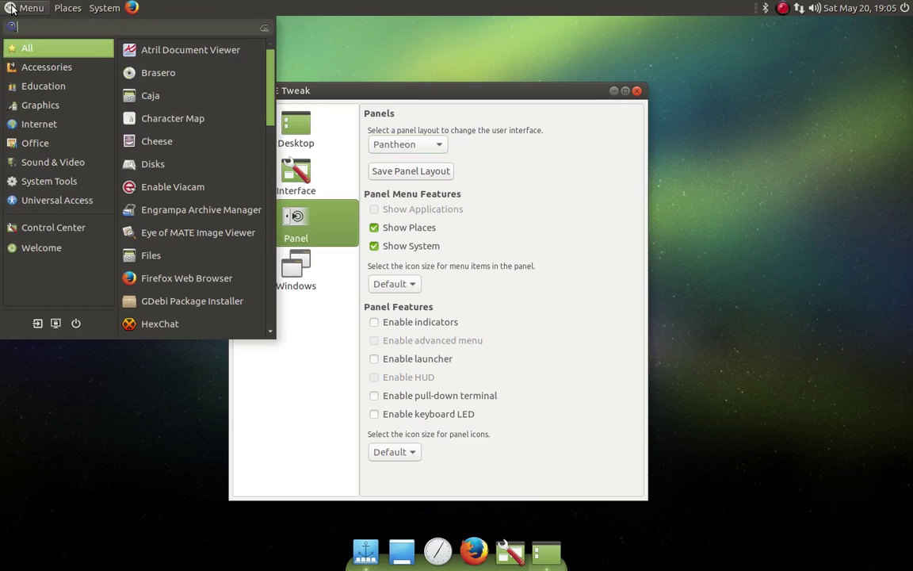
{"action": "mouse_move", "coordinate": [26, 189]}
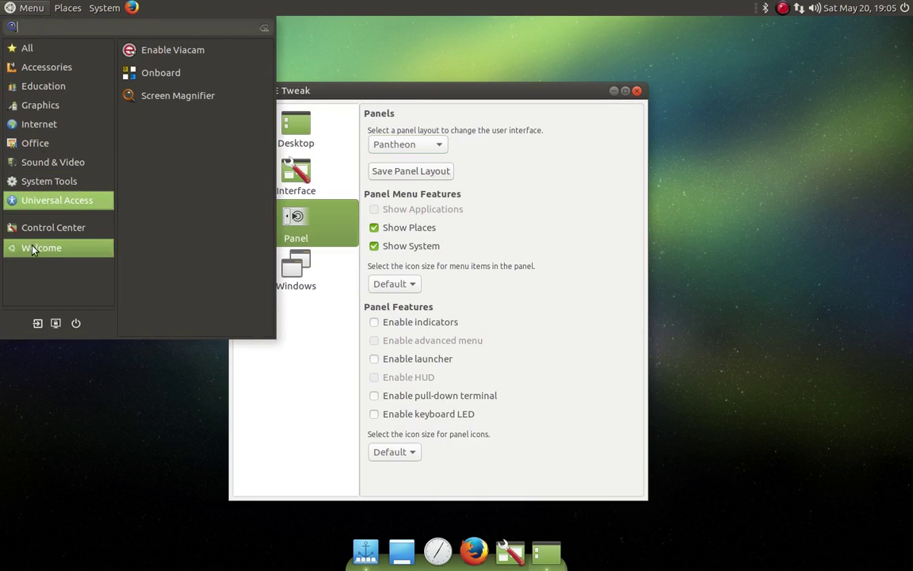
{"action": "mouse_move", "coordinate": [55, 90]}
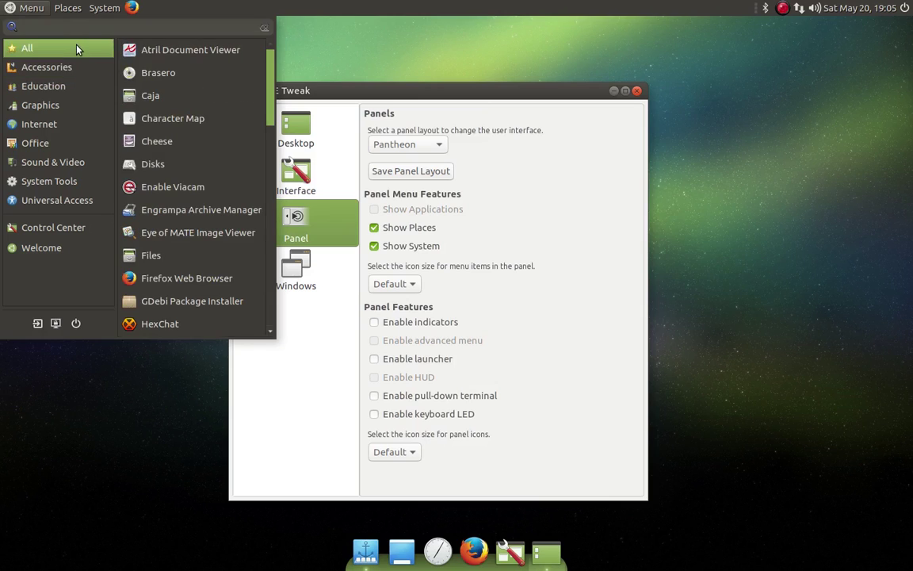
{"action": "mouse_move", "coordinate": [73, 162]}
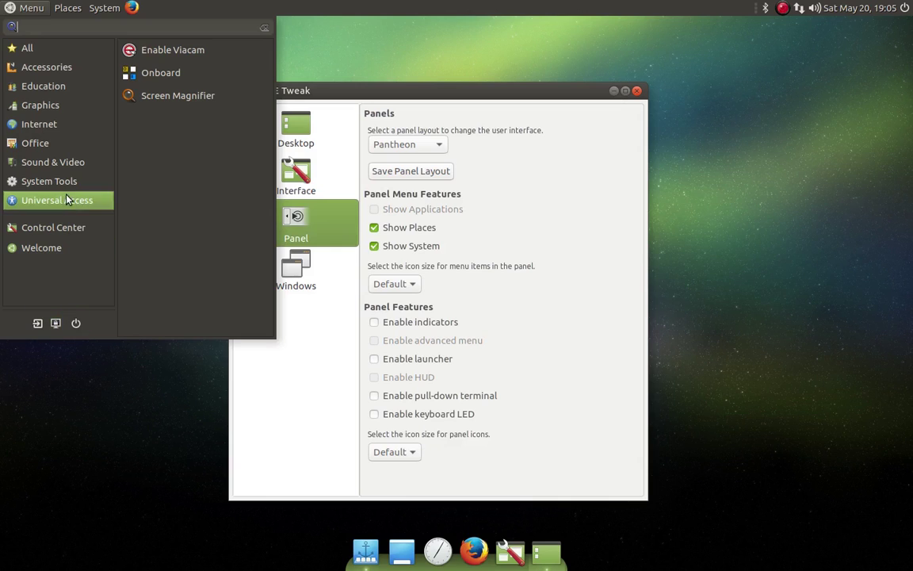
{"action": "mouse_move", "coordinate": [75, 125]}
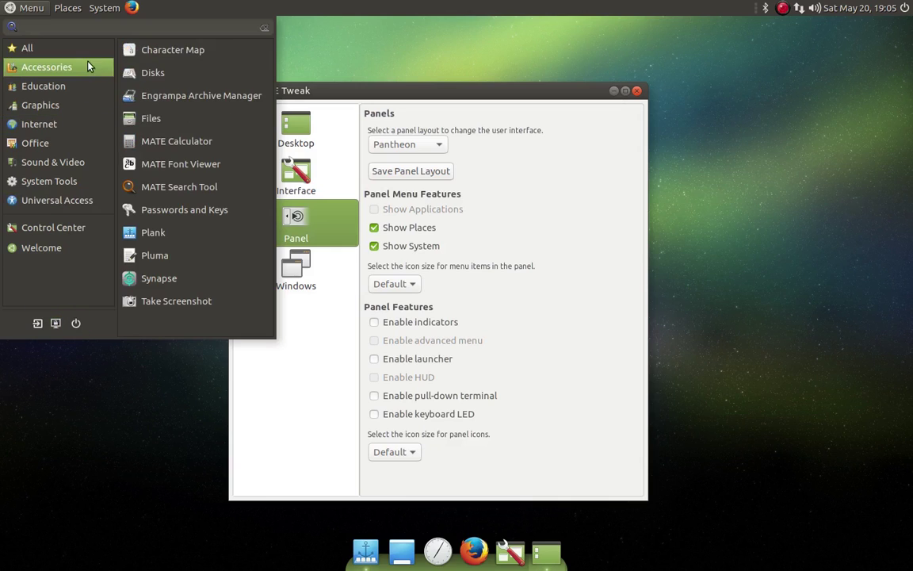
{"action": "mouse_move", "coordinate": [90, 53]}
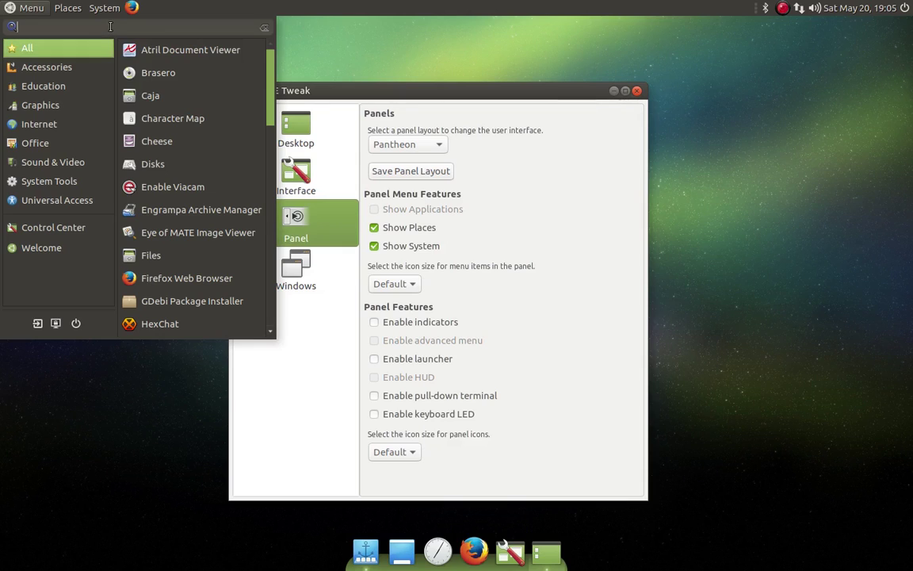
{"action": "type", "text": "uu"}
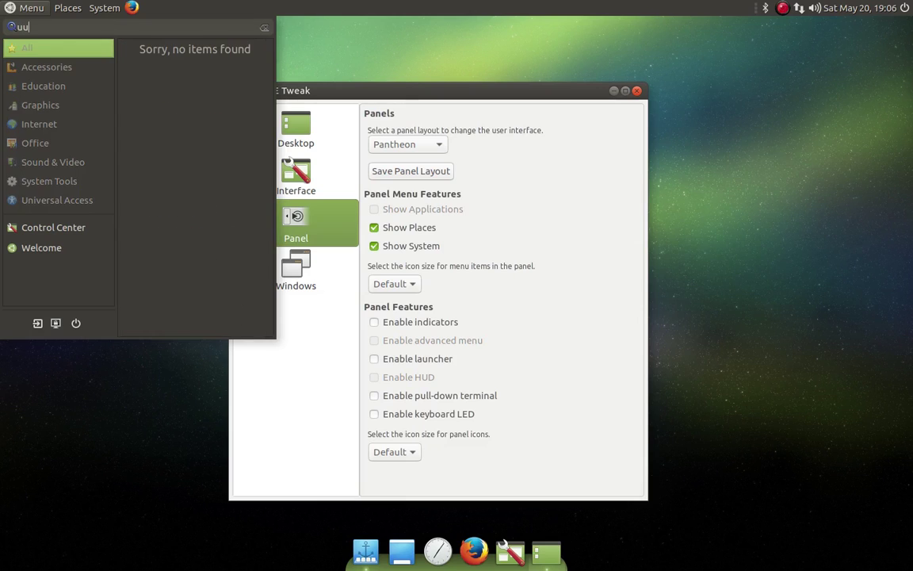
{"action": "key", "text": "BackSpace"}
{"action": "key", "text": "BackSpace"}
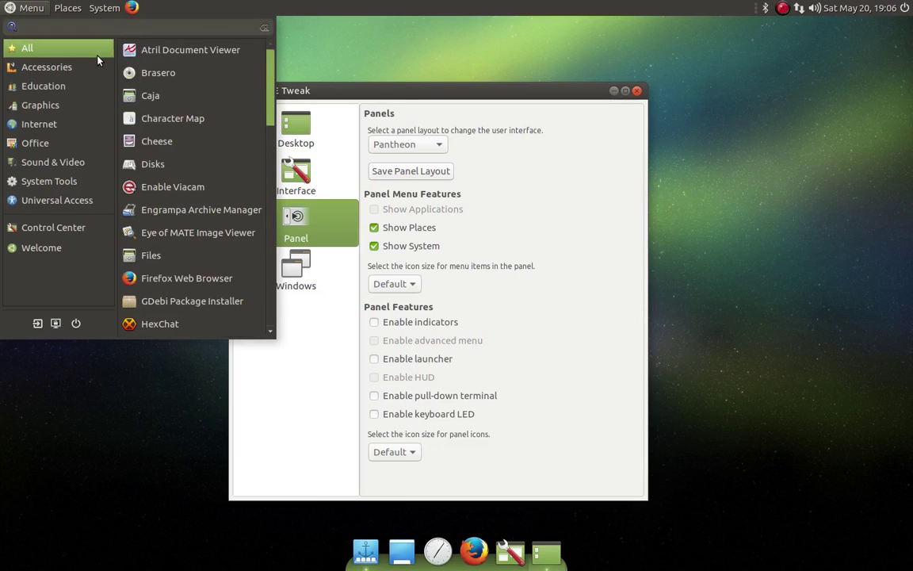
{"action": "scroll", "coordinate": [189, 103], "scroll_direction": "down", "scroll_amount": 5}
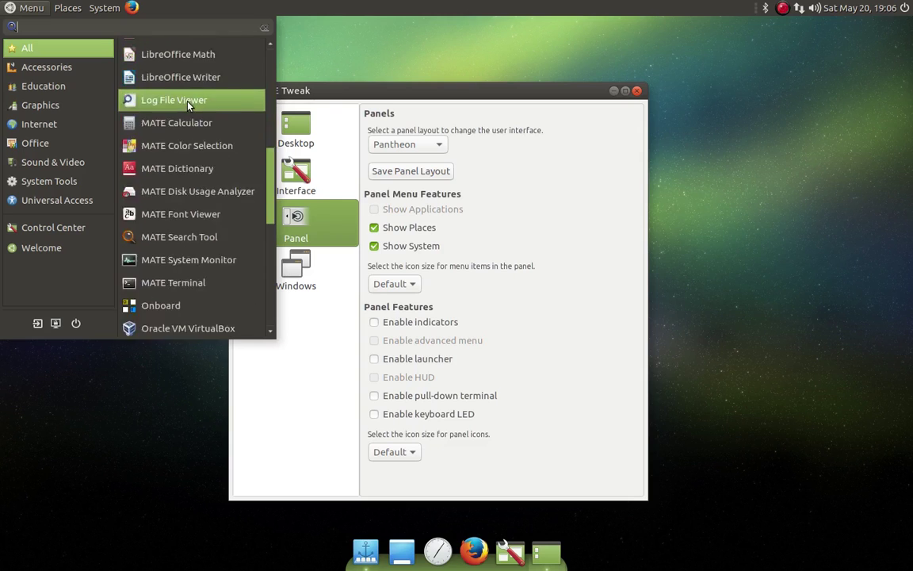
{"action": "scroll", "coordinate": [190, 99], "scroll_direction": "up", "scroll_amount": 6}
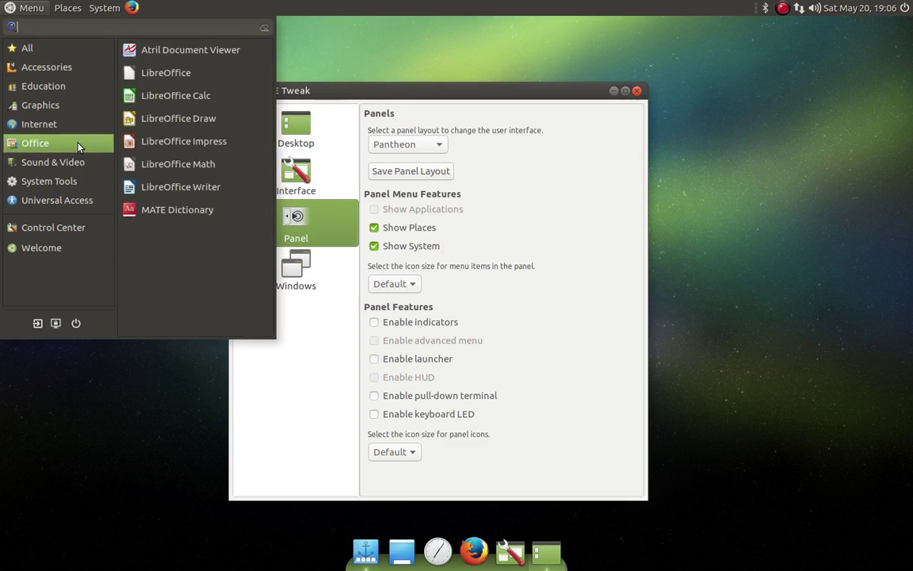
{"action": "mouse_move", "coordinate": [79, 203]}
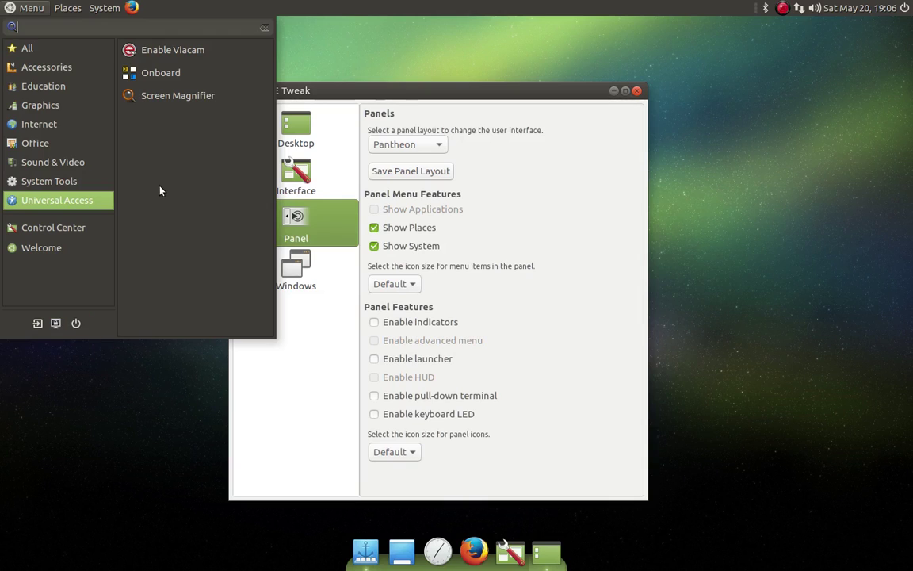
{"action": "left_click", "coordinate": [316, 397]}
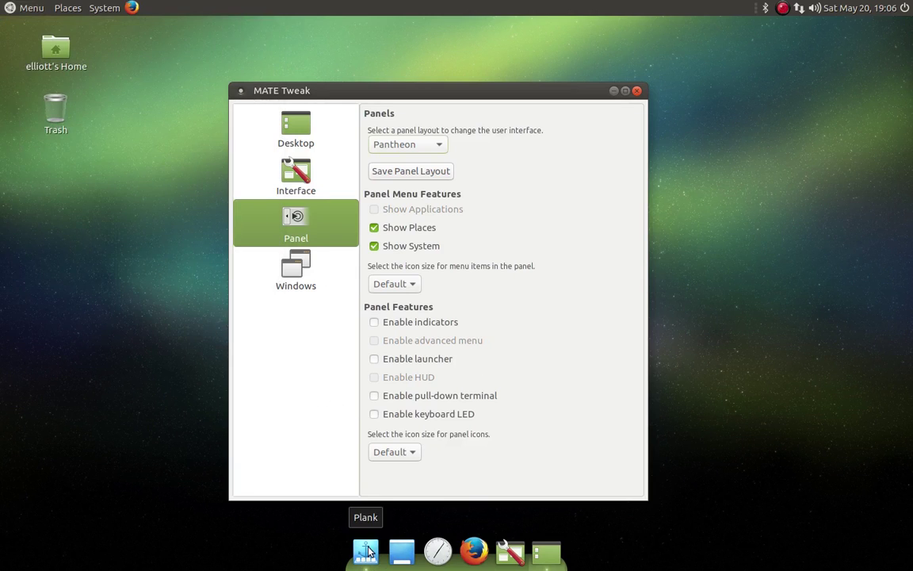
{"action": "mouse_move", "coordinate": [538, 550]}
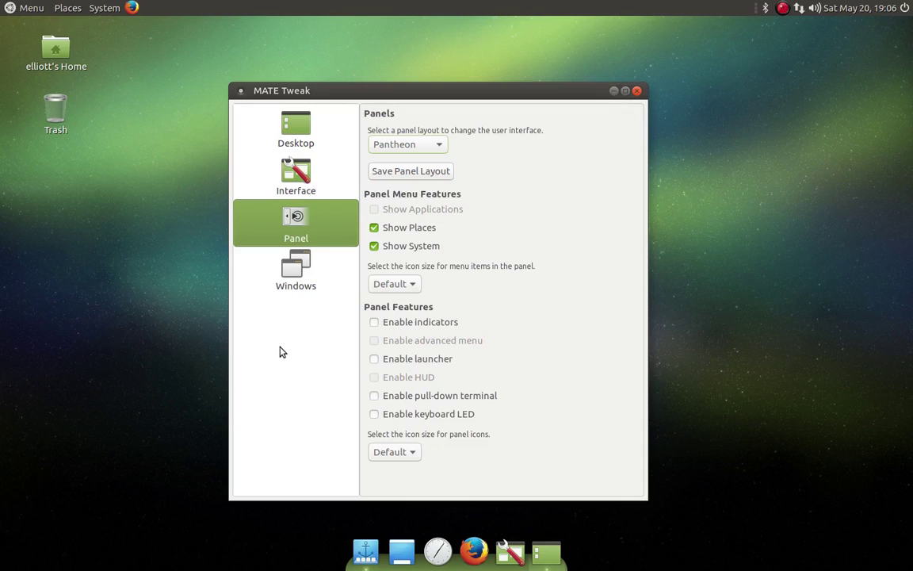
- Switch the panel layout to Cupertino and look over the list of available layouts again
{"action": "left_click", "coordinate": [424, 147]}
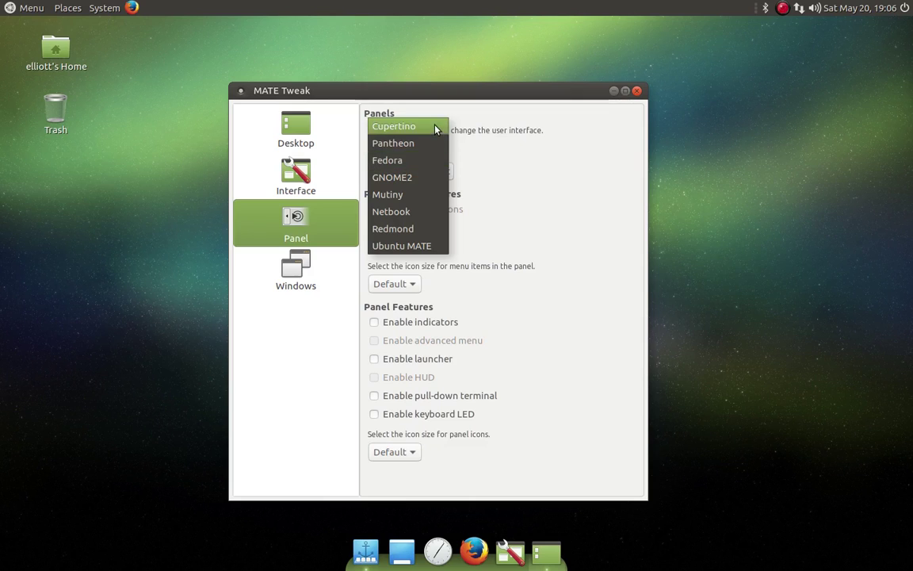
{"action": "left_click", "coordinate": [436, 126]}
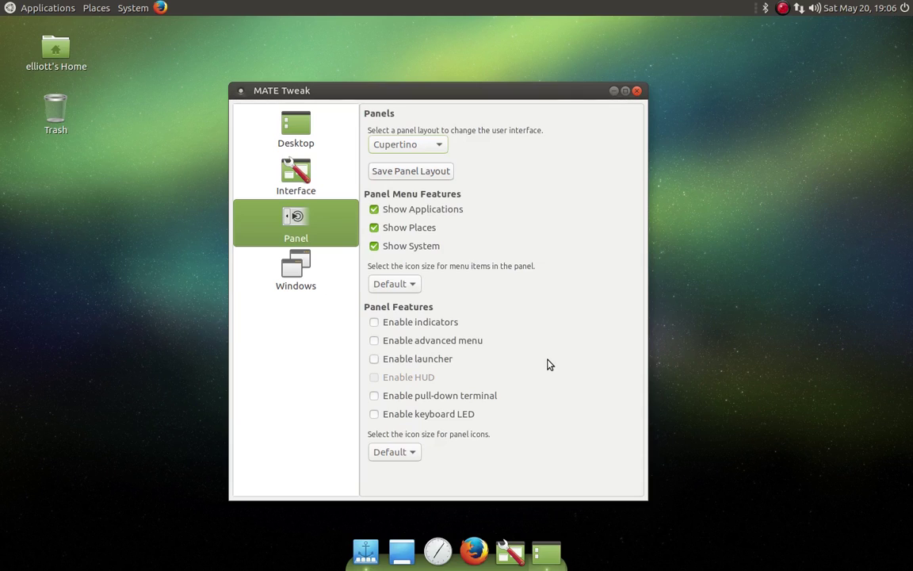
{"action": "left_click", "coordinate": [441, 150]}
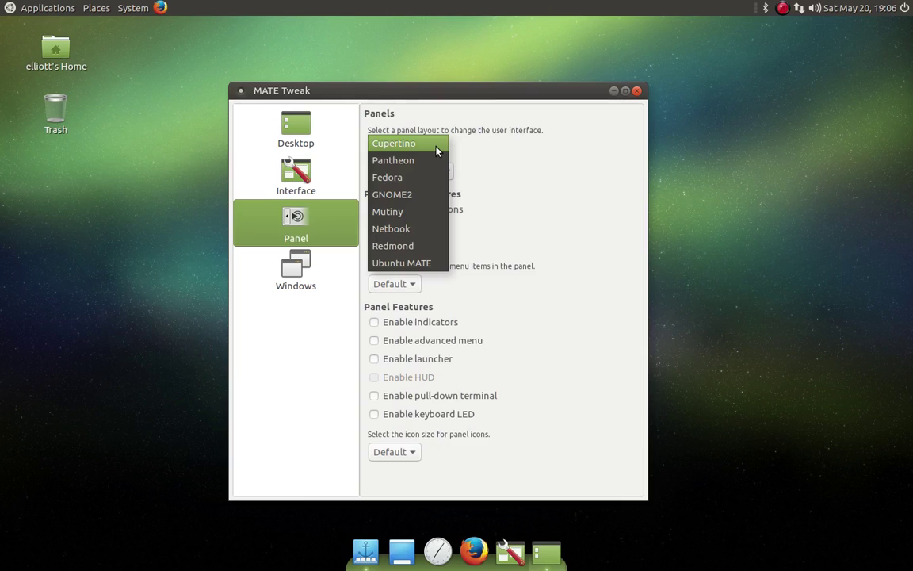
{"action": "left_click", "coordinate": [565, 180]}
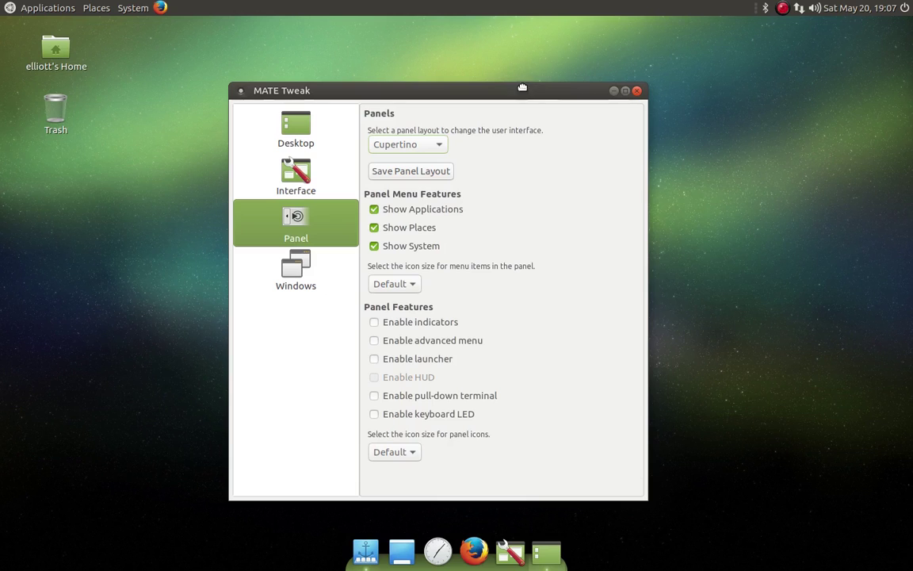
- Close MATE Tweak and preview the application categories in the Cupertino layout's main menu
{"action": "left_click_drag", "start_coordinate": [523, 88], "coordinate": [513, 89]}
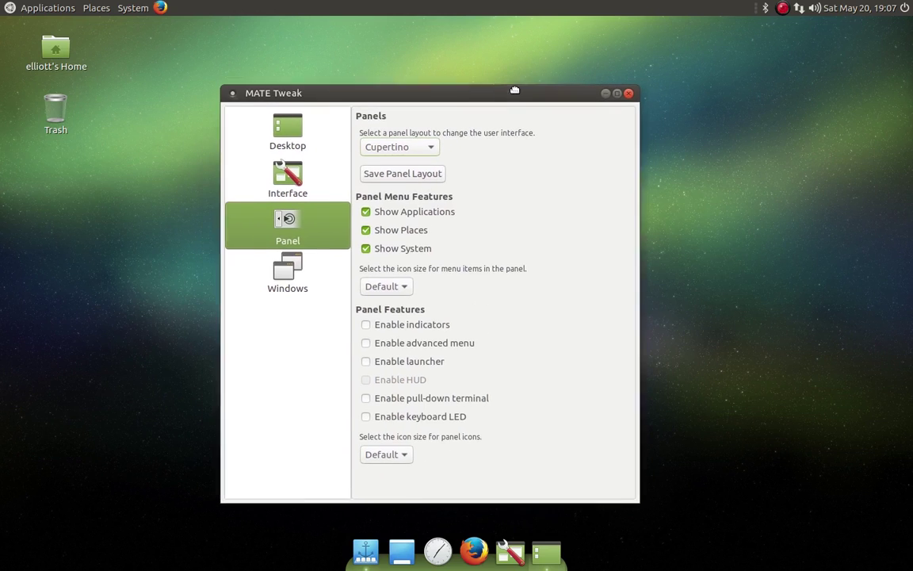
{"action": "left_click", "coordinate": [627, 92]}
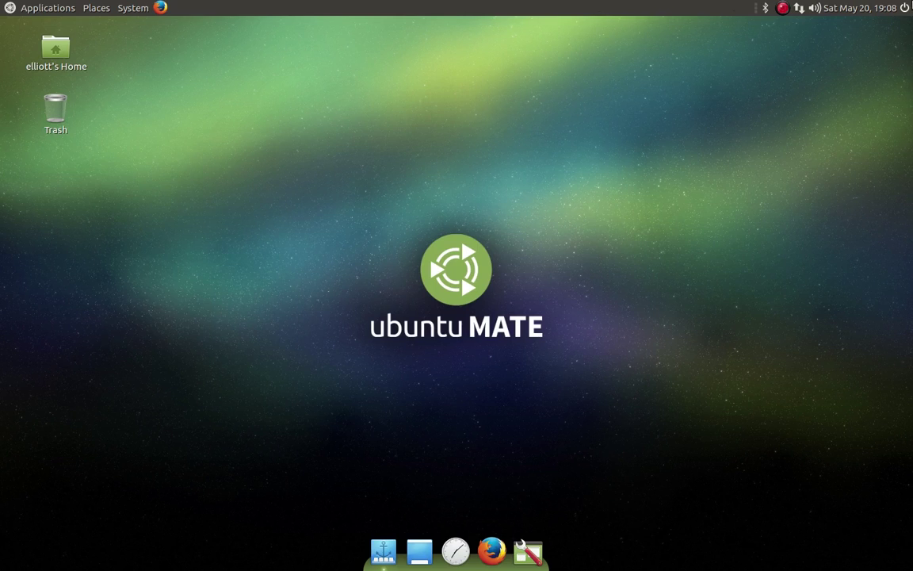
{"action": "left_click", "coordinate": [39, 8]}
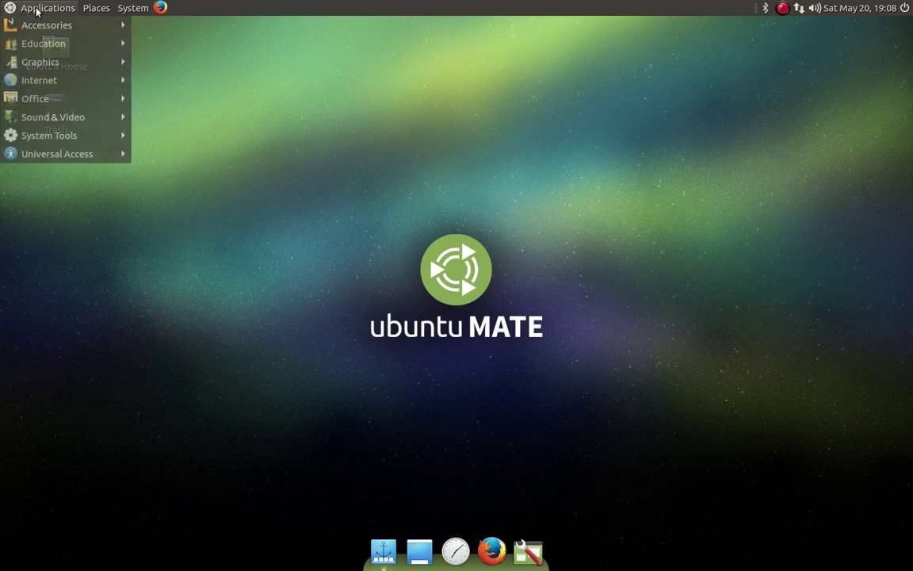
{"action": "left_click", "coordinate": [35, 8]}
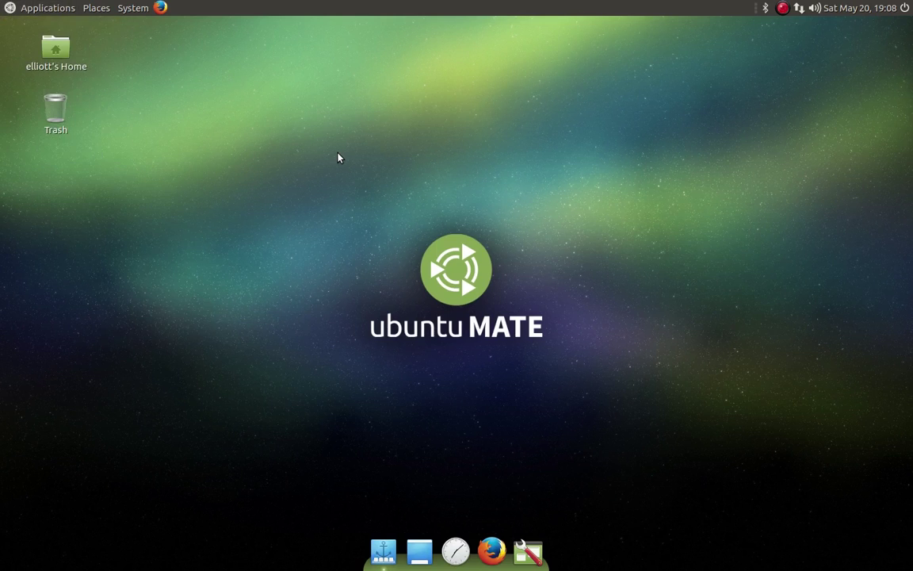